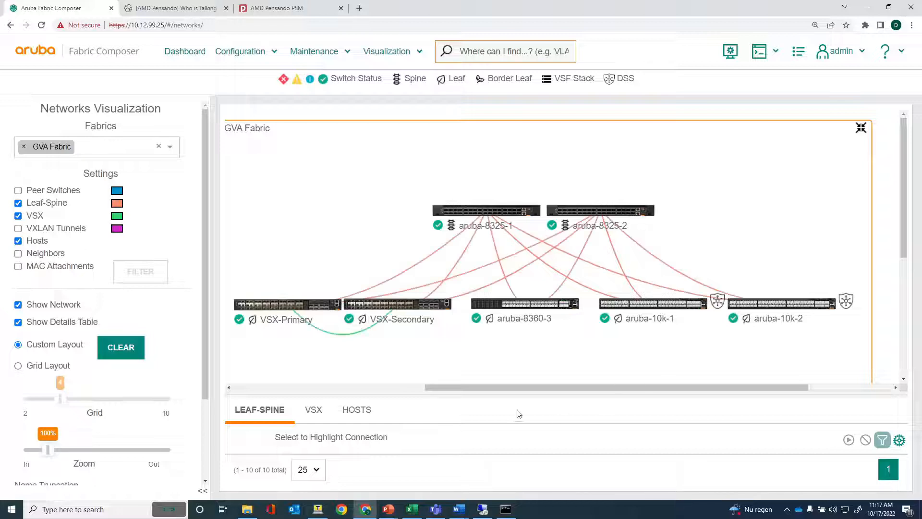
- Open the hosts visualization and examine how the aruba-10k switches connect to the vmnics of host 10.6.59.22
click(371, 411)
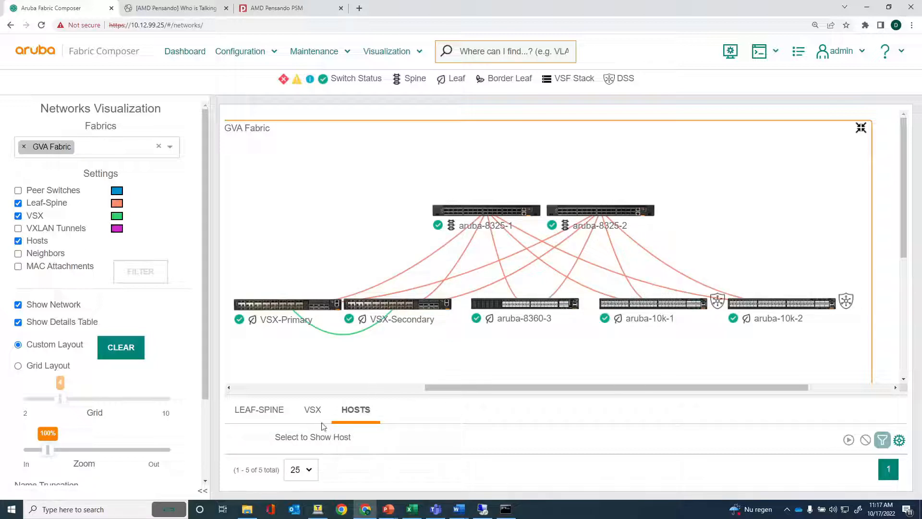
click(384, 57)
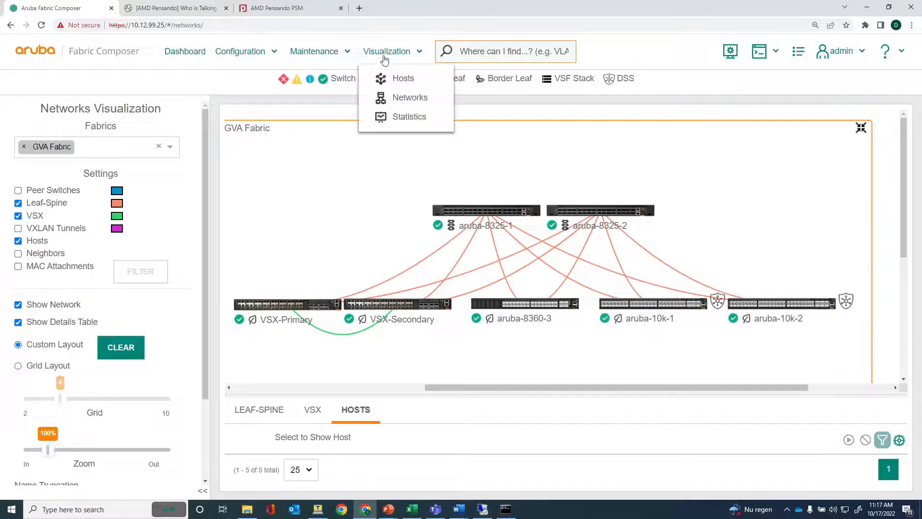
click(401, 79)
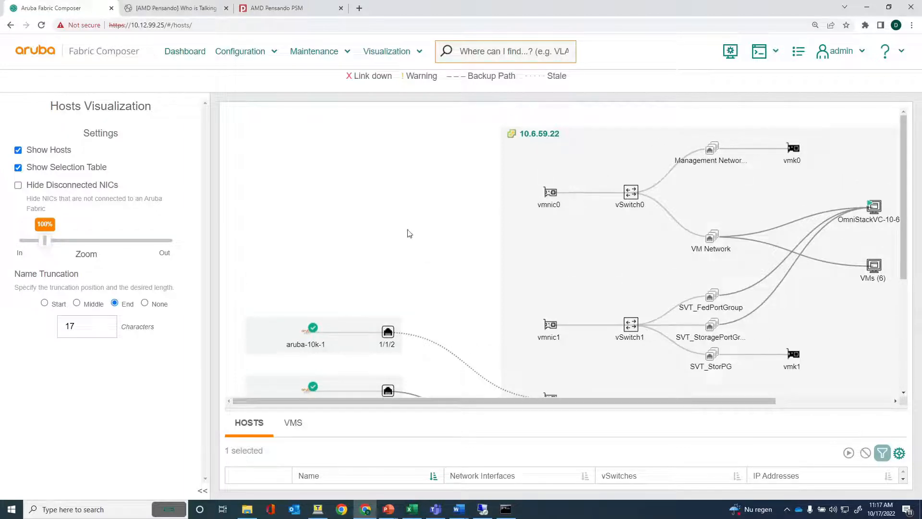
scroll(409, 234, down, 1)
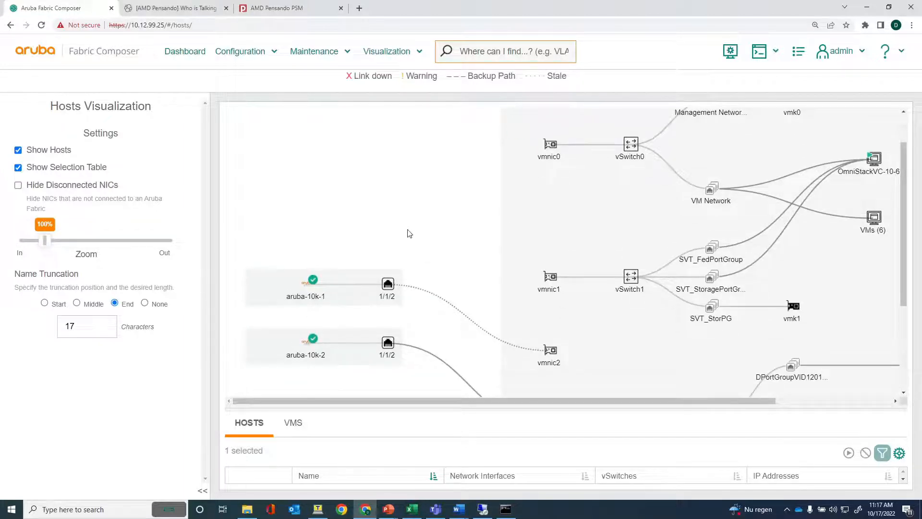
scroll(410, 234, down, 1)
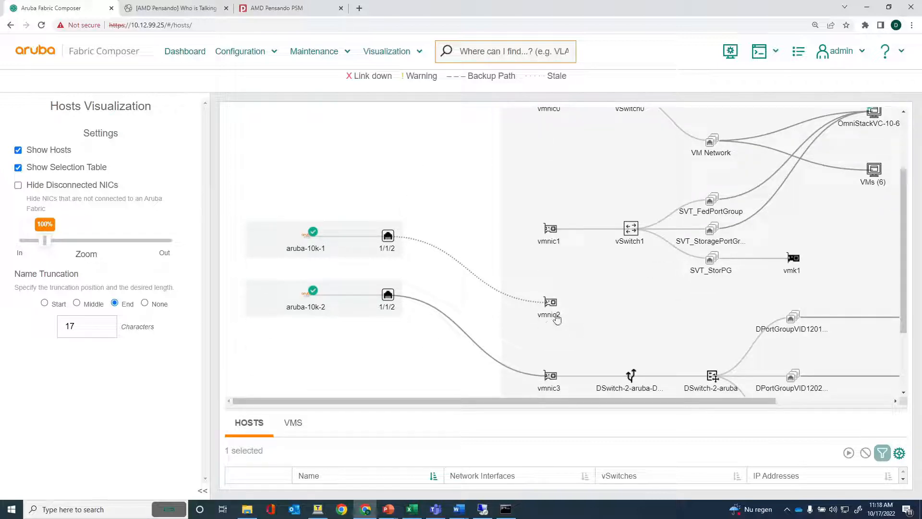
scroll(554, 291, up, 2)
scroll(500, 328, down, 2)
scroll(523, 230, up, 2)
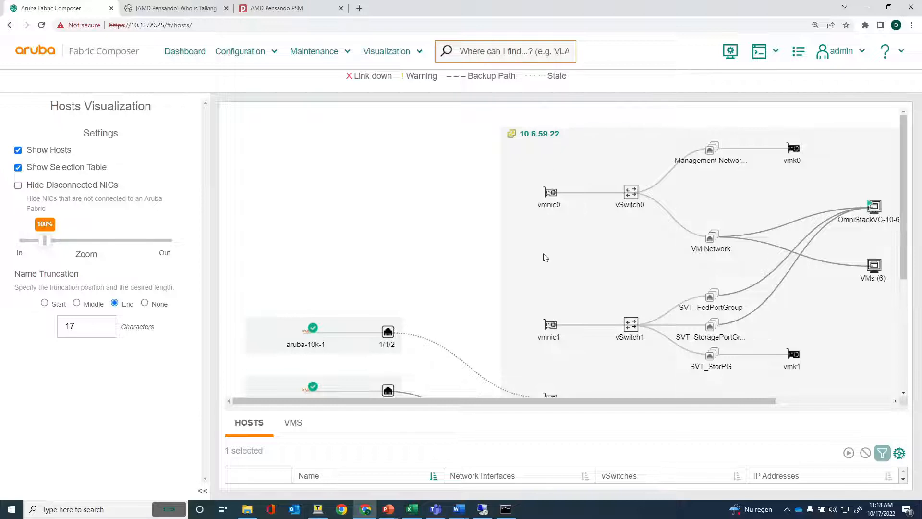
scroll(525, 287, down, 2)
scroll(525, 287, down, 1)
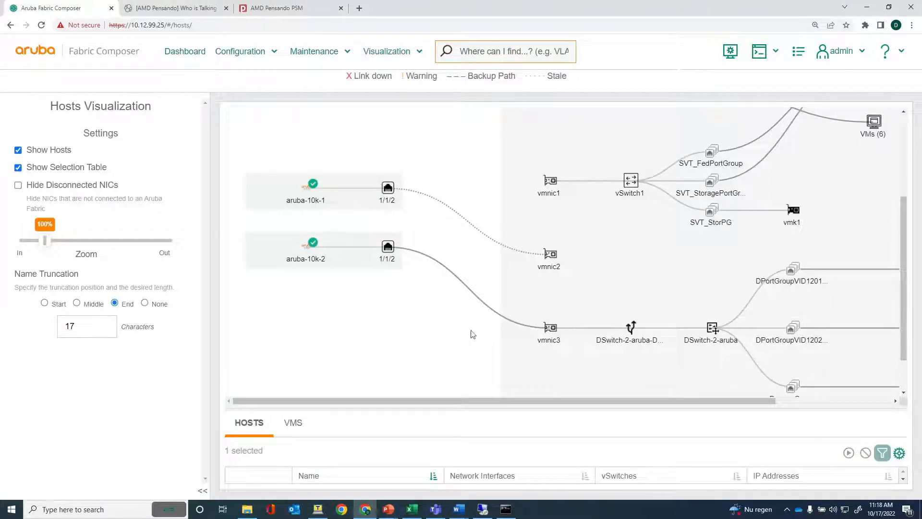
- Expand the VMs attached to DummyGroup on DSwitch-2-aruba in the host topology
drag(531, 401, 615, 401)
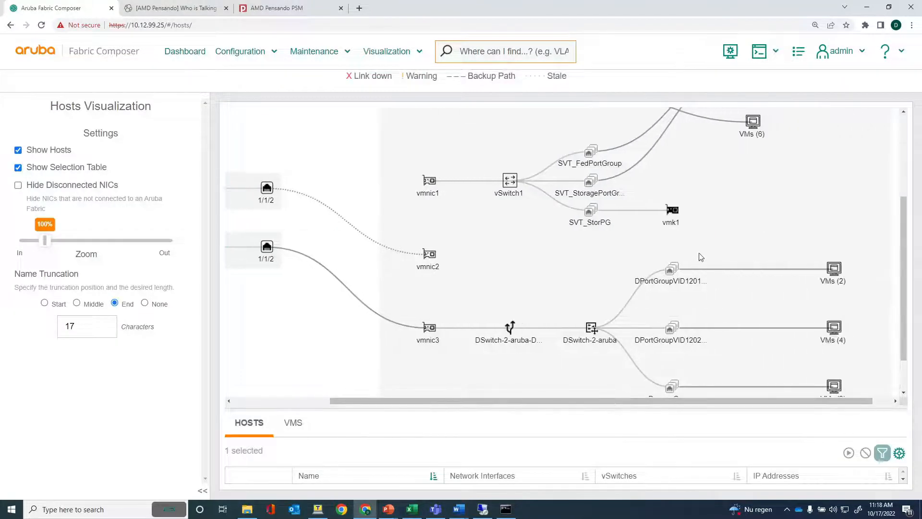
scroll(698, 257, down, 1)
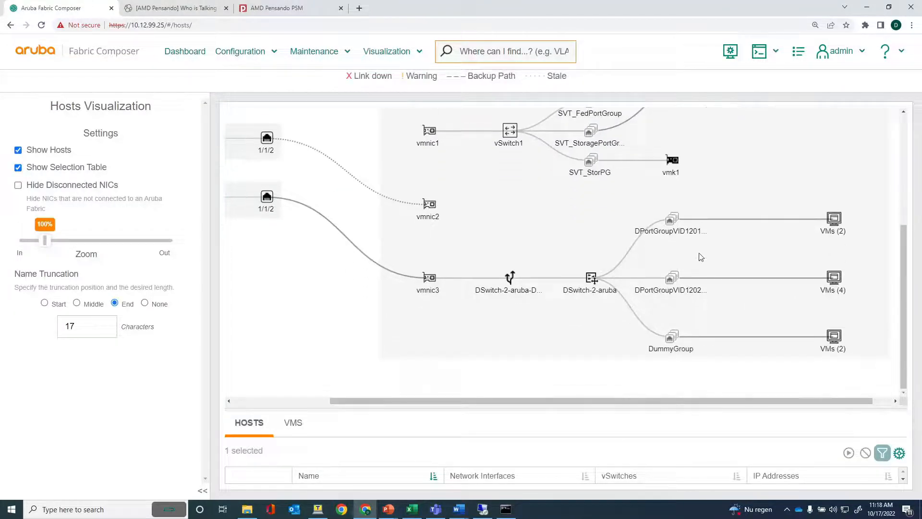
click(833, 339)
click(851, 464)
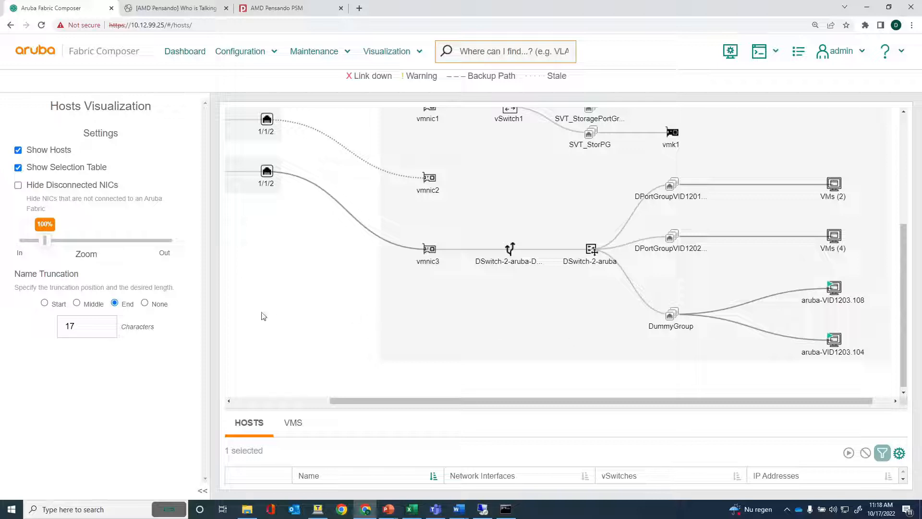
- Inspect the details of port 1/1/2 on aruba-10k-1 and close them again
scroll(264, 317, up, 4)
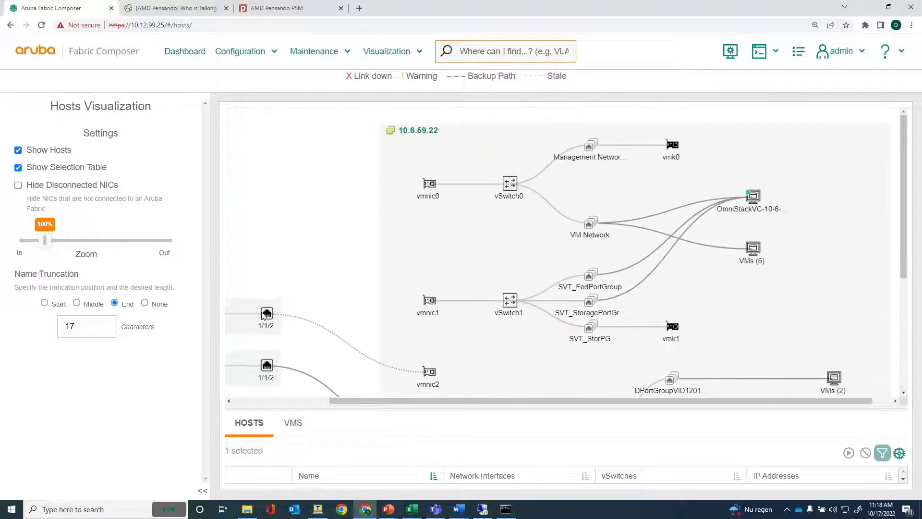
scroll(344, 313, down, 1)
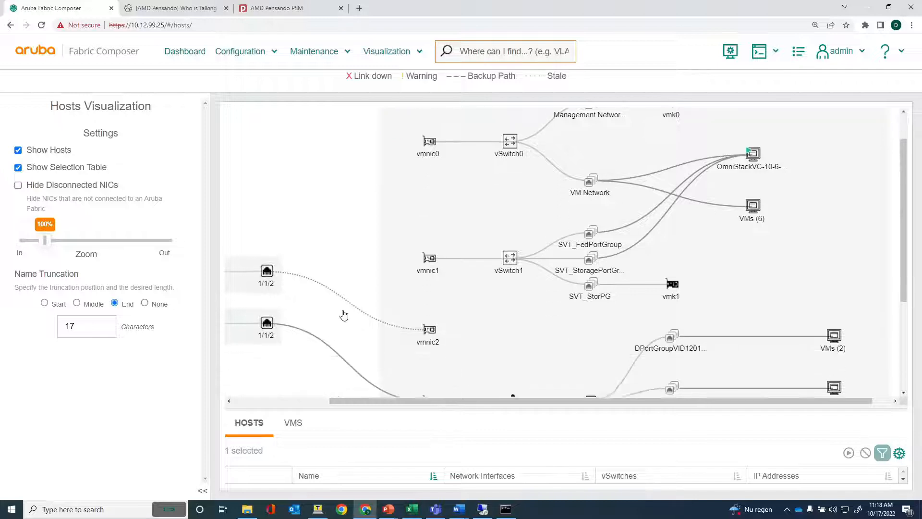
drag(350, 400, 311, 400)
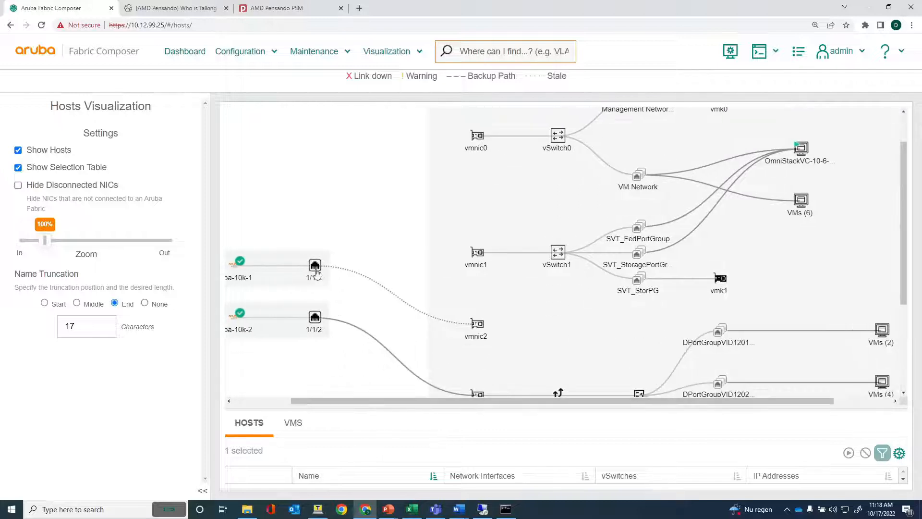
mouse_move(316, 270)
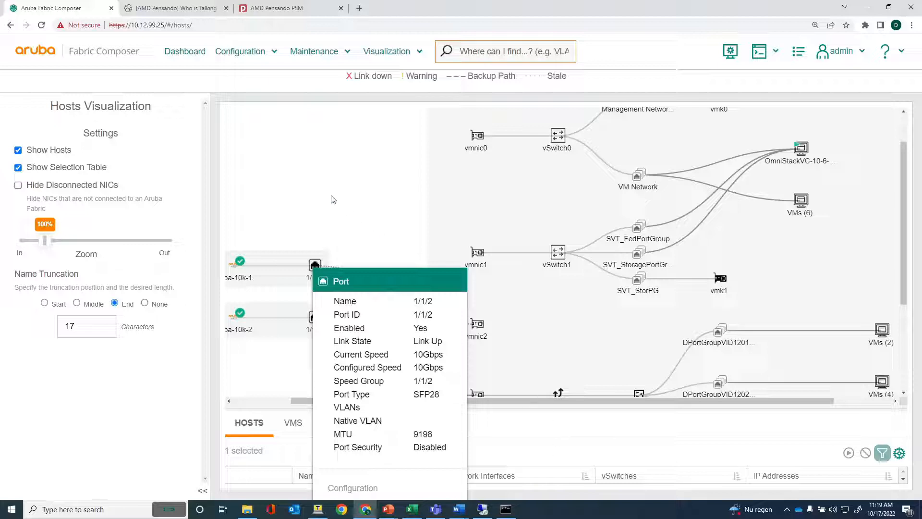
click(332, 199)
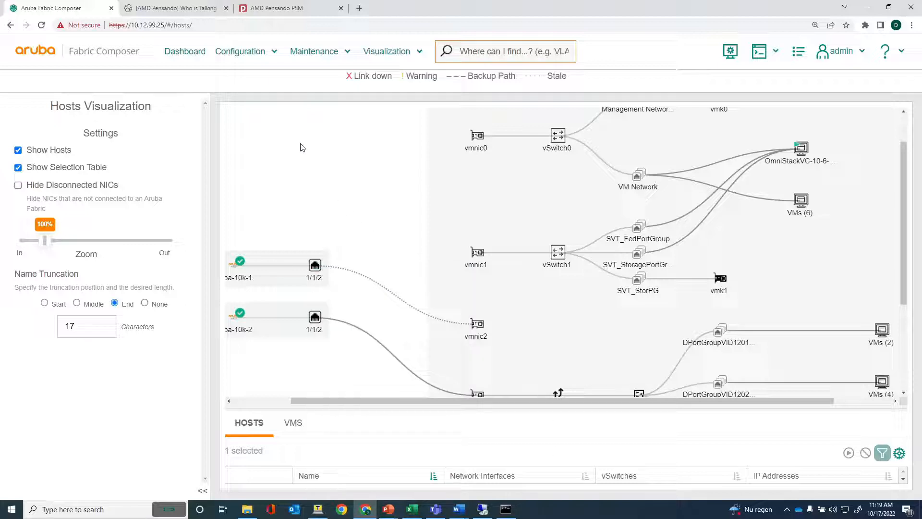
- Open the PVLANs port configuration to check for existing private VLANs
click(231, 55)
mouse_move(249, 80)
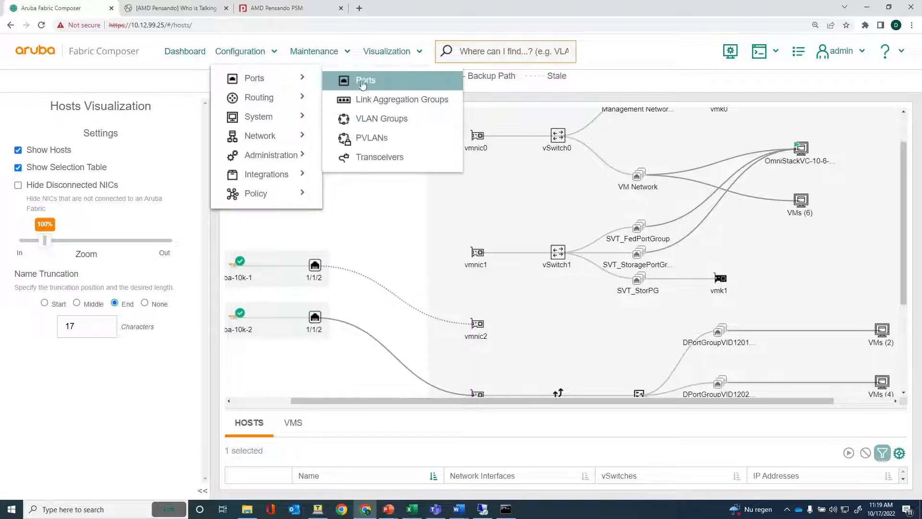
click(380, 138)
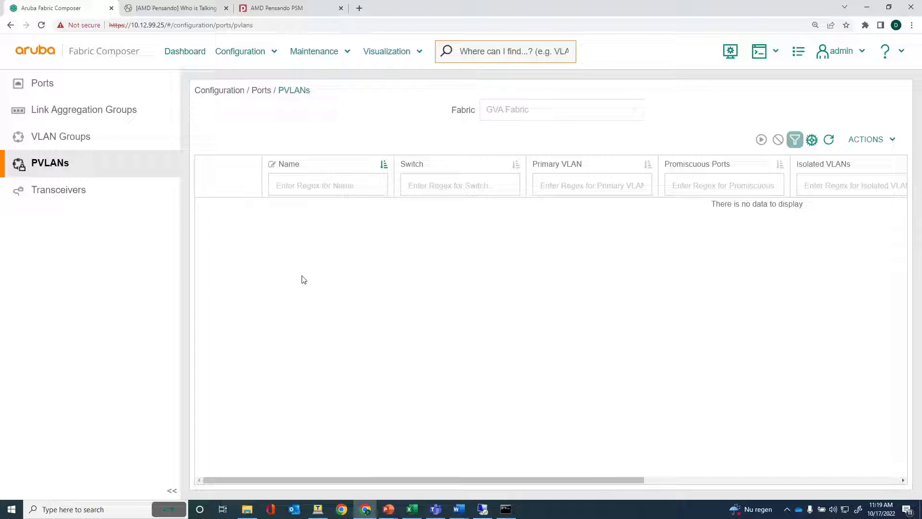
- Open the IP interfaces of GVAVRF in the VRF routing configuration
click(237, 58)
mouse_move(251, 97)
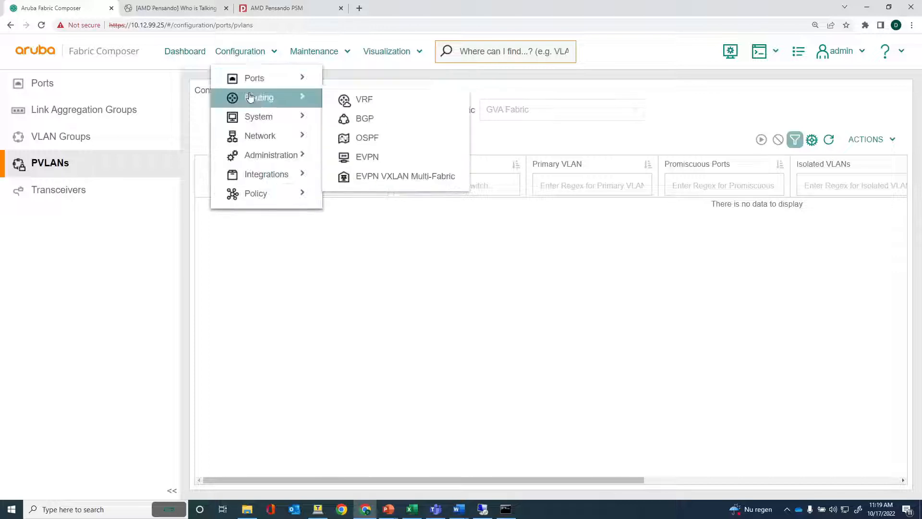
click(366, 102)
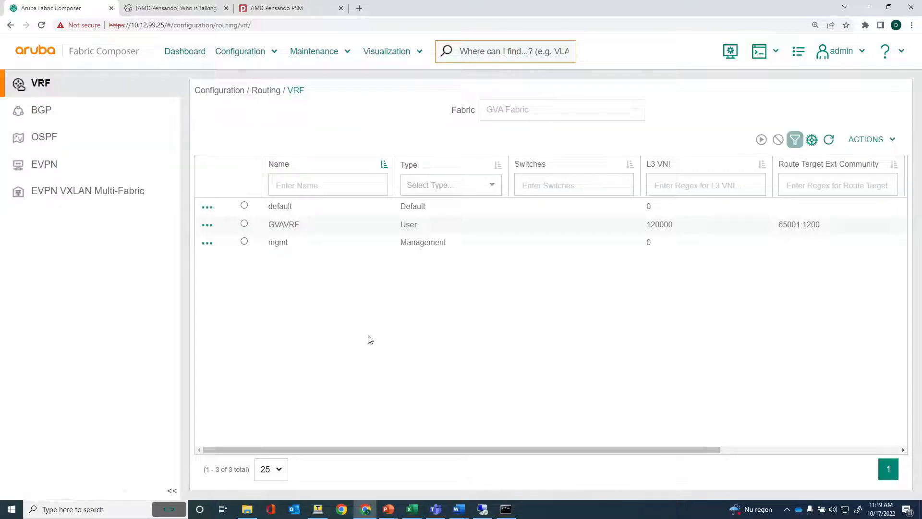
click(207, 225)
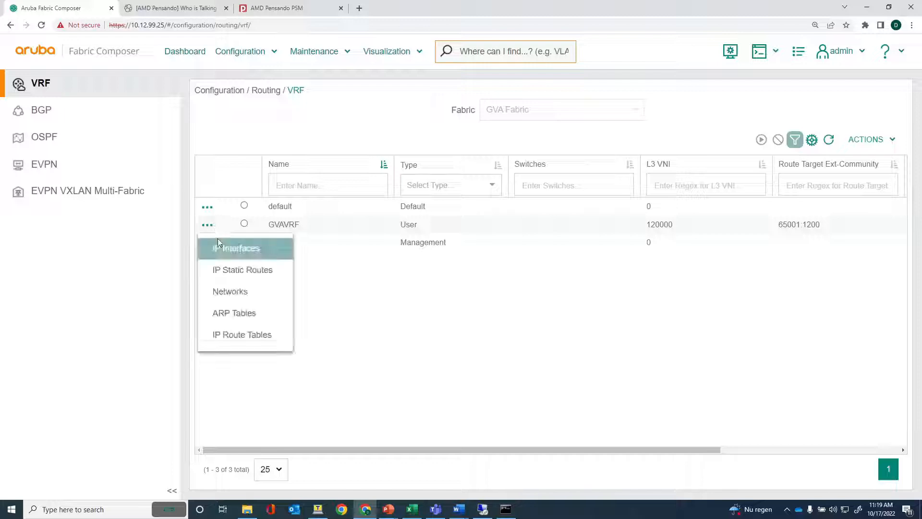
click(225, 249)
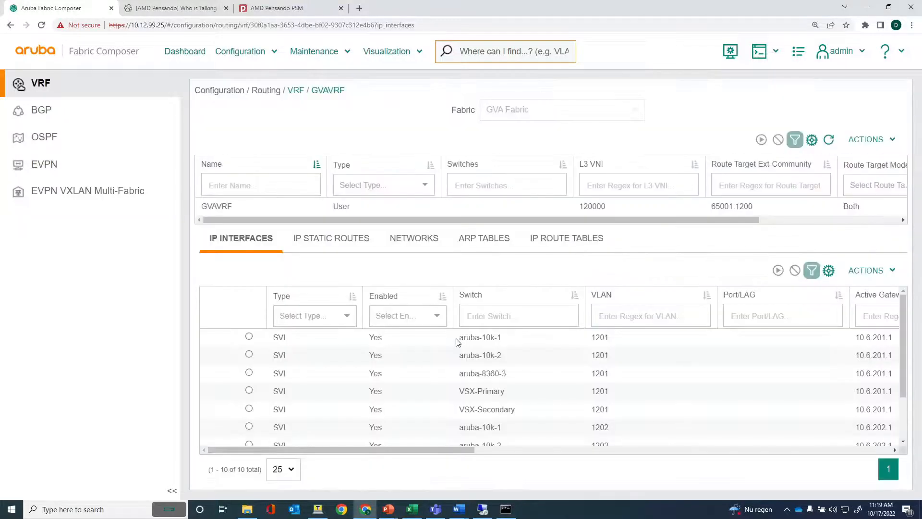
- Filter the IP interfaces of GVAVRF by VLAN 1203, and view the networks of this VRF
click(615, 312)
text(1203)
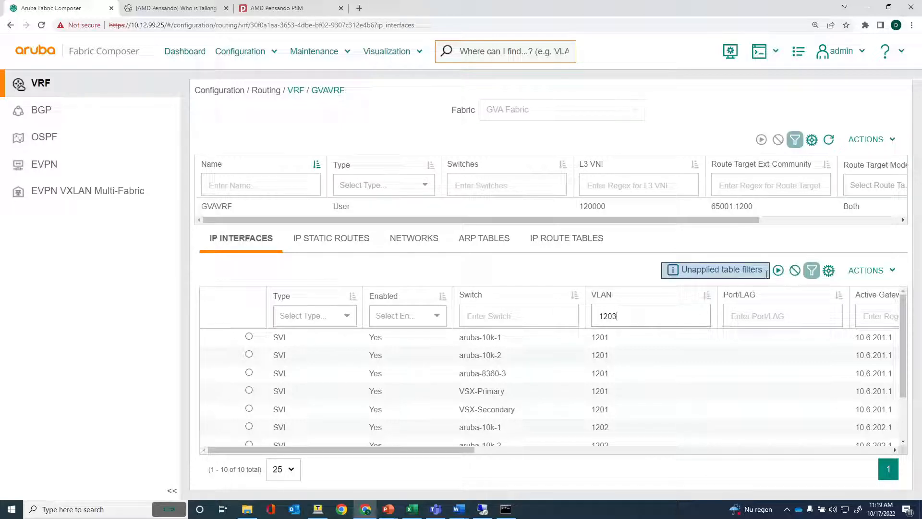
click(779, 271)
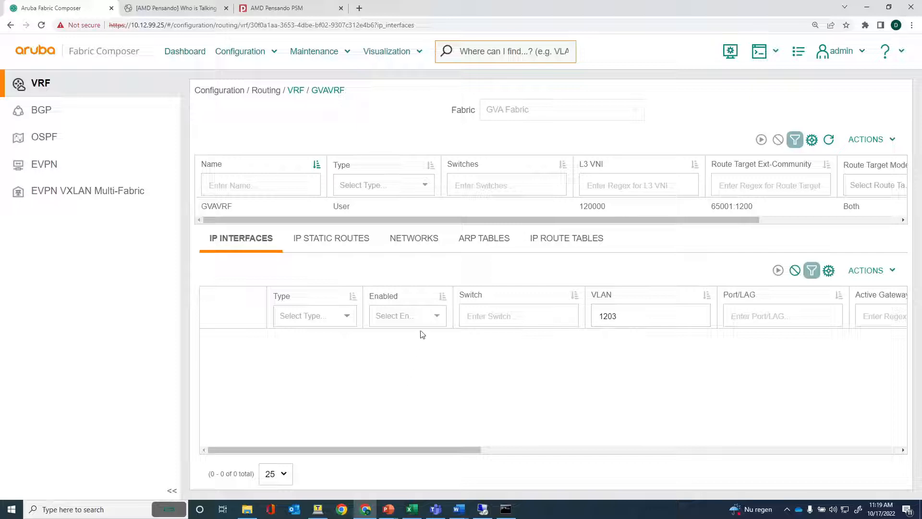
click(414, 238)
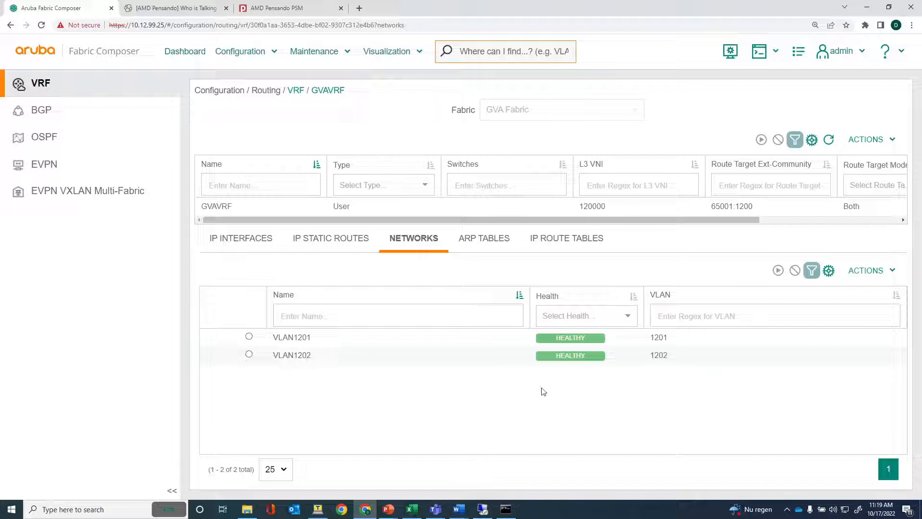
- Open the policy configuration's Policies page to check for existing policies
click(235, 55)
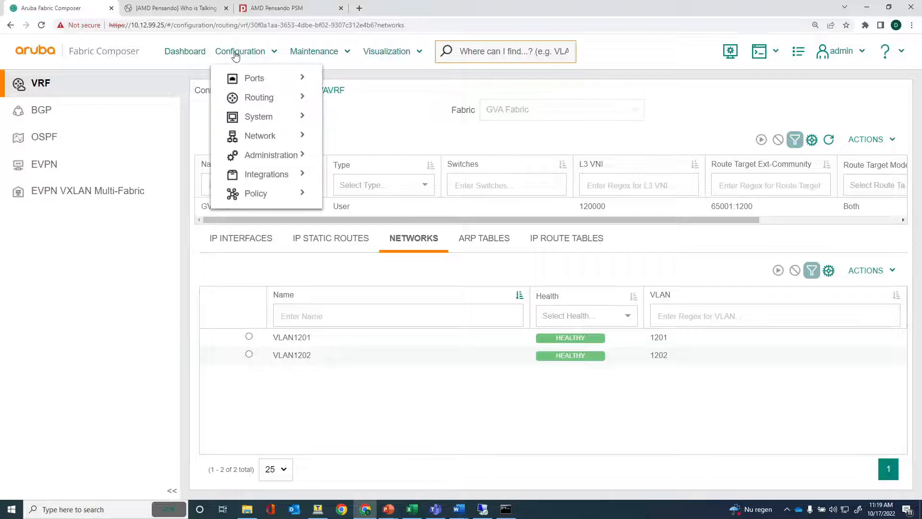
mouse_move(240, 193)
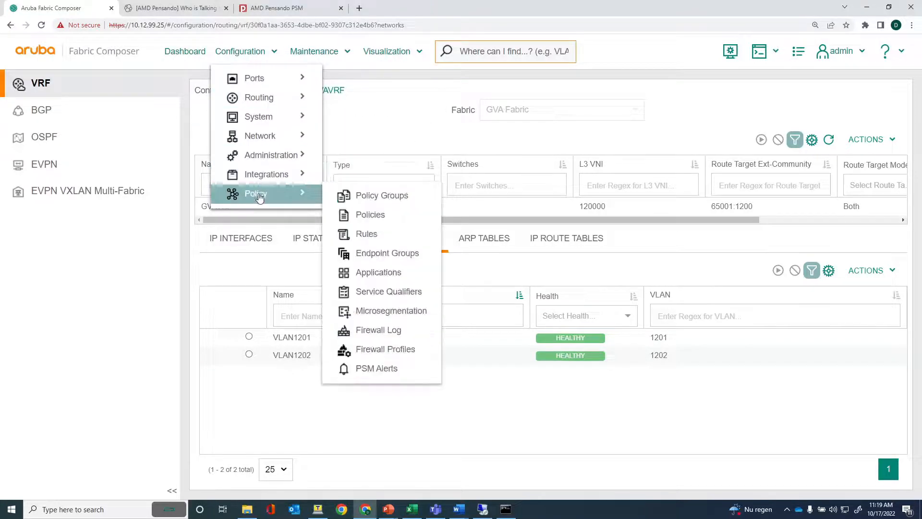
click(377, 215)
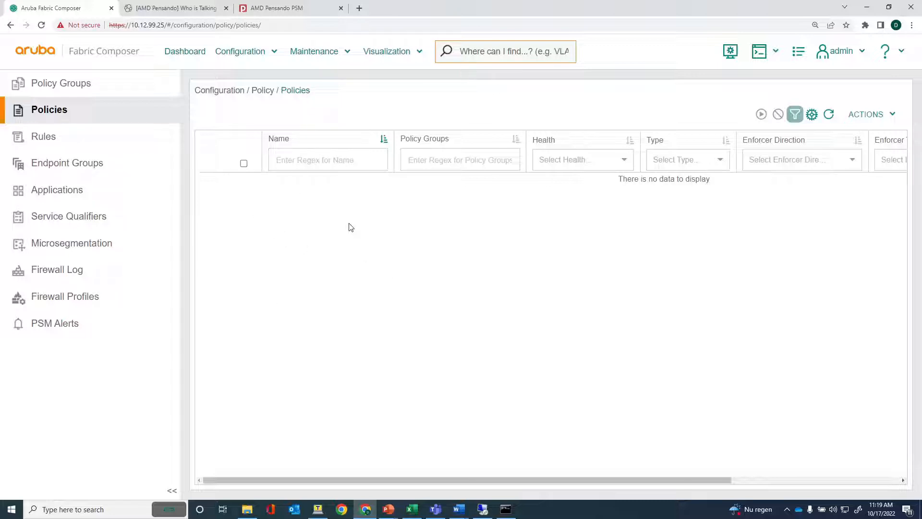
- Open the Microsegmentation page of the policy configuration
click(245, 54)
mouse_move(269, 196)
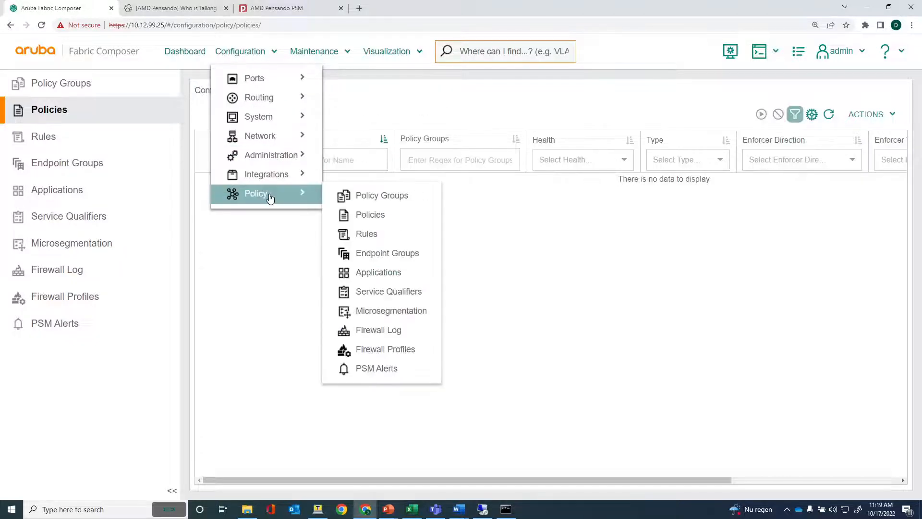
click(393, 311)
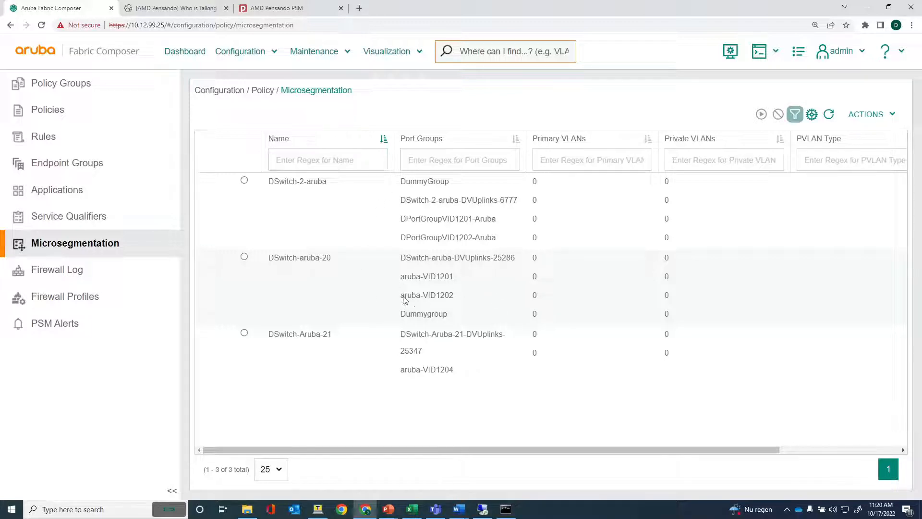
- Start a new distributed virtual switch named Pri1203Iso2203 and add host 10.6.59.22 with NIC vmnic2
click(864, 114)
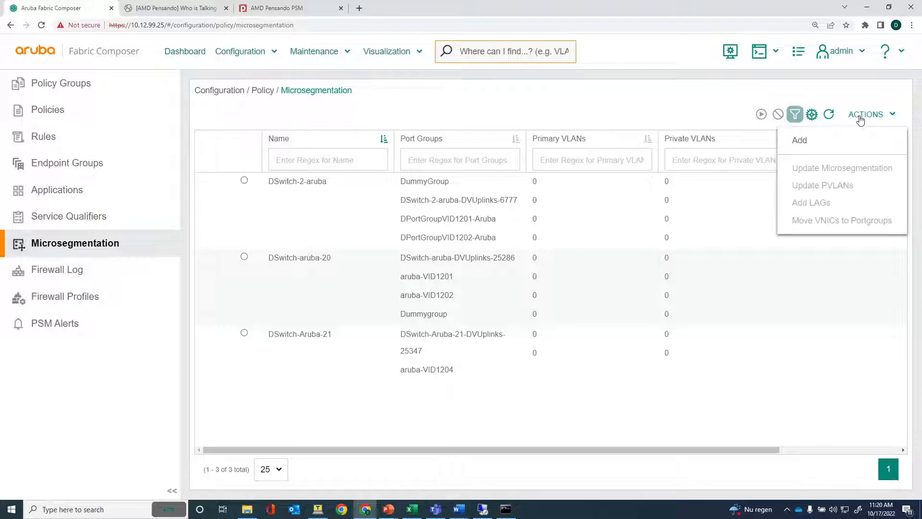
click(799, 142)
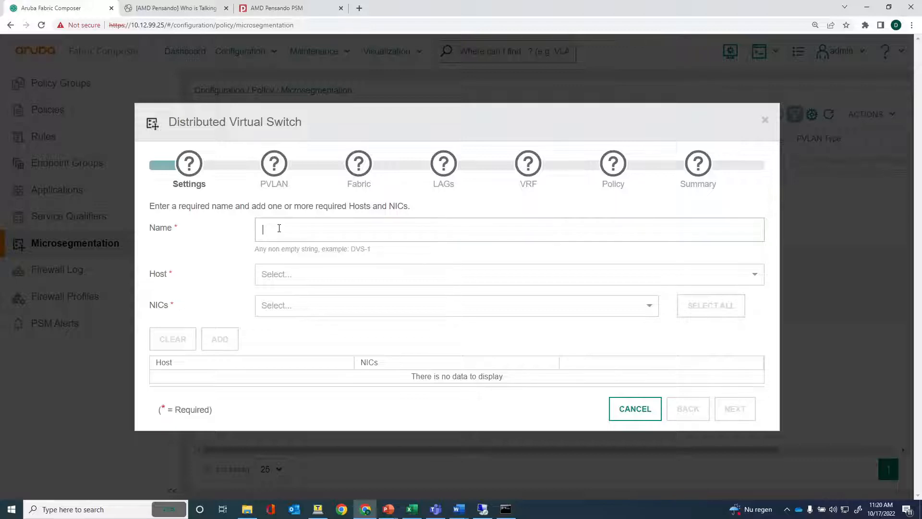
text(Pri1203Iso2203)
click(272, 281)
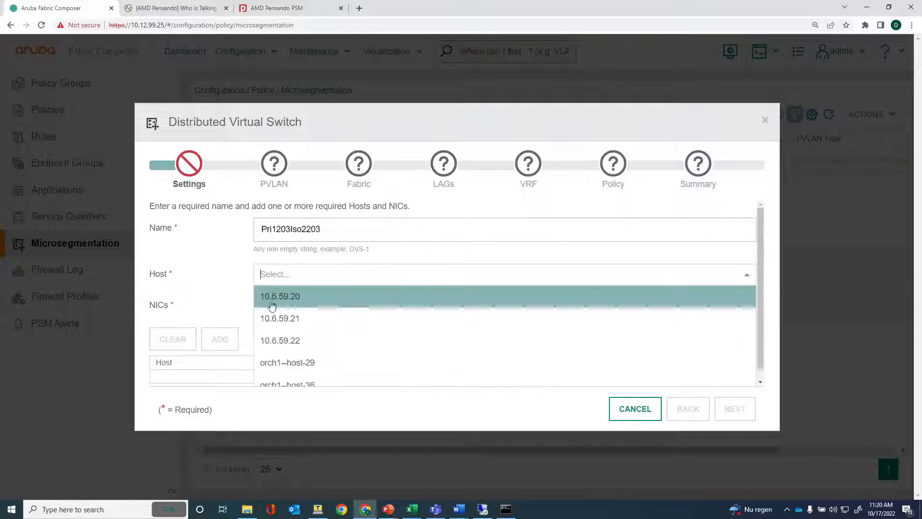
click(278, 341)
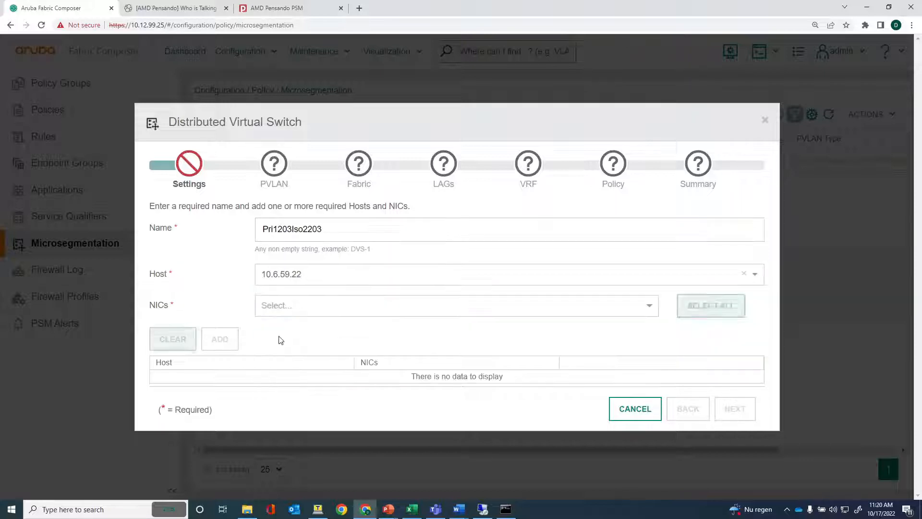
click(271, 312)
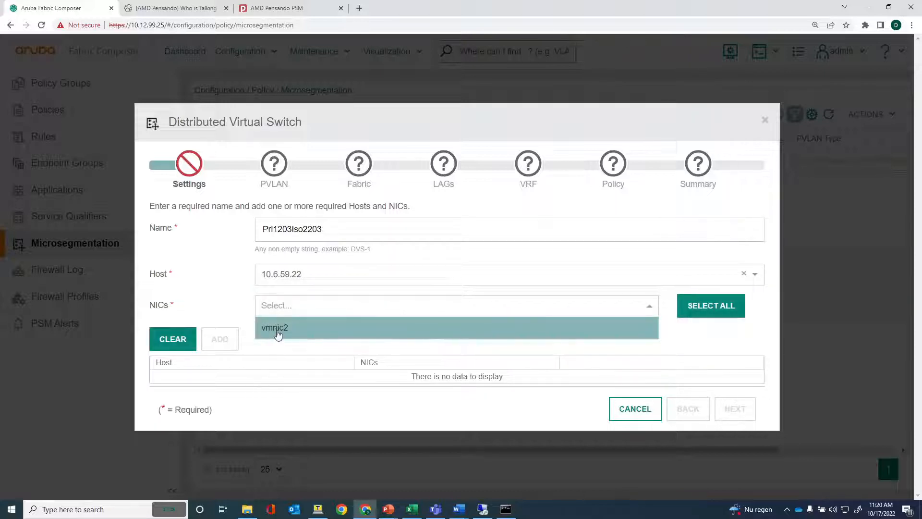
click(278, 331)
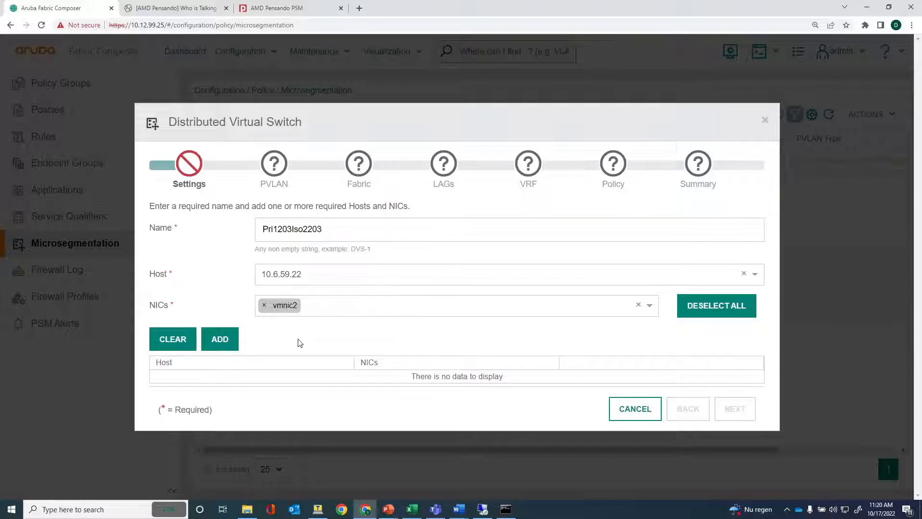
click(226, 340)
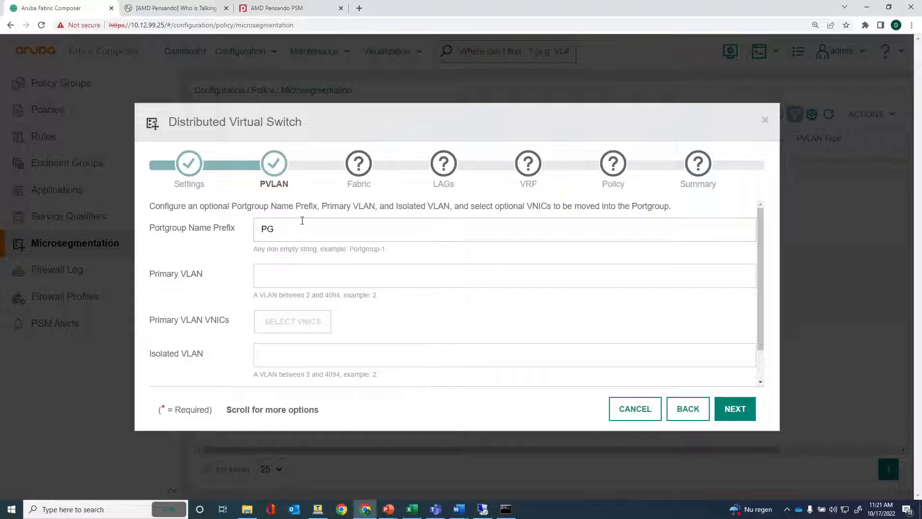
- Set the primary VLAN to 1203 and the isolated VLAN to 2203 in the switch's PVLAN settings
click(287, 273)
text(1000)
key(BackSpace)
key(BackSpace)
key(BackSpace)
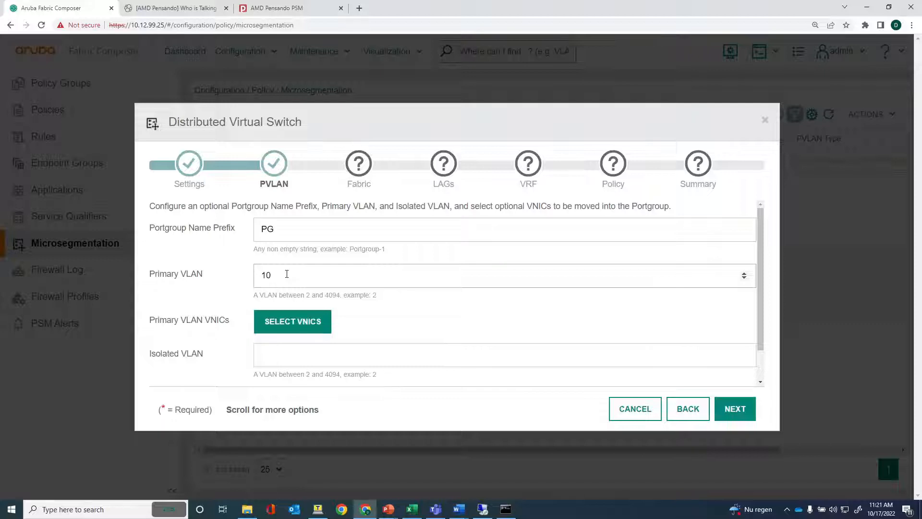
text(203)
click(264, 355)
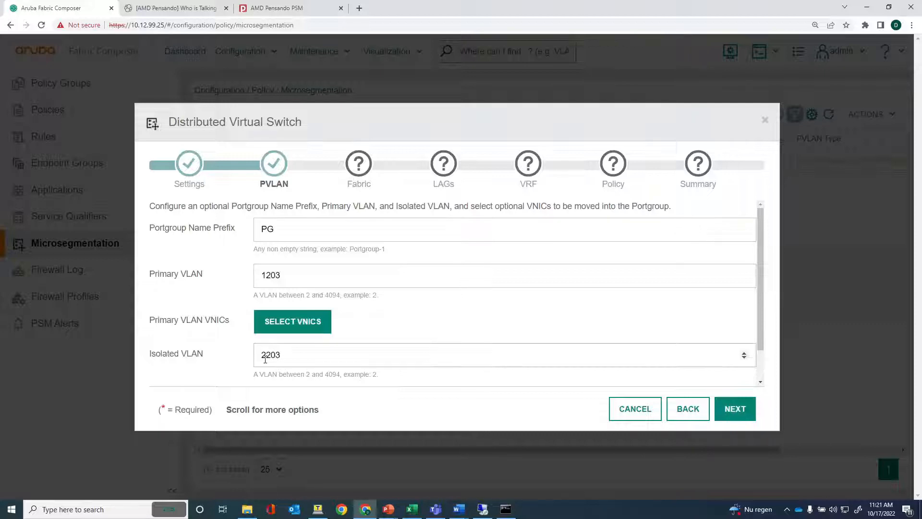
- Assign the VNICs of virtual machines aruba-VID1203.108 and aruba-VID1203.104 to the isolated VLAN and complete the PVLAN settings
scroll(397, 317, down, 1)
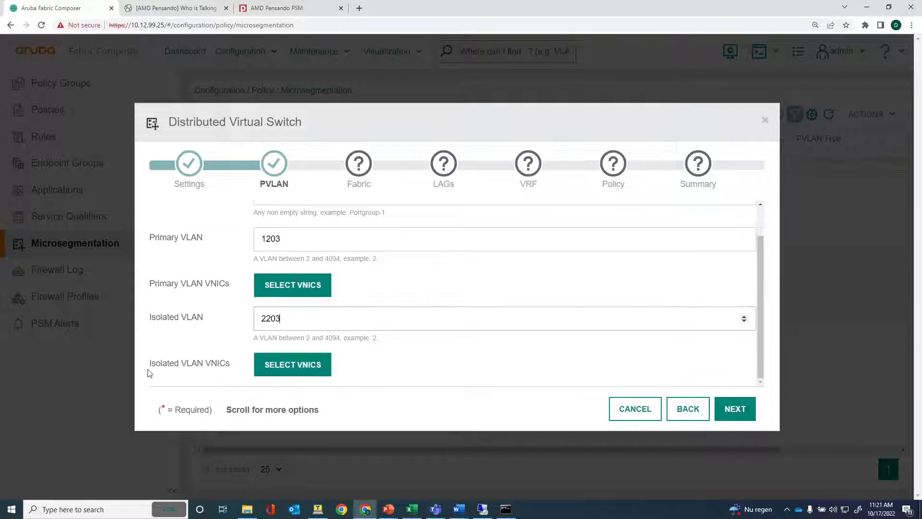
click(300, 370)
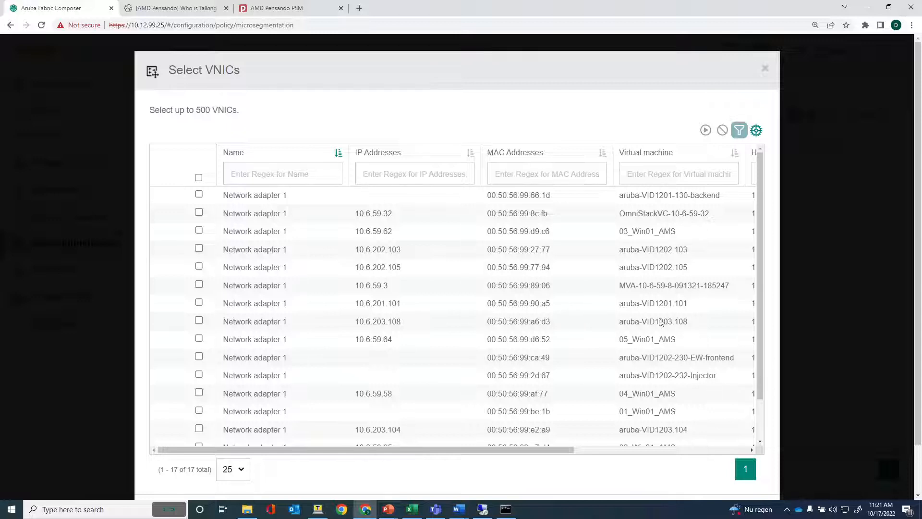
scroll(480, 331, down, 1)
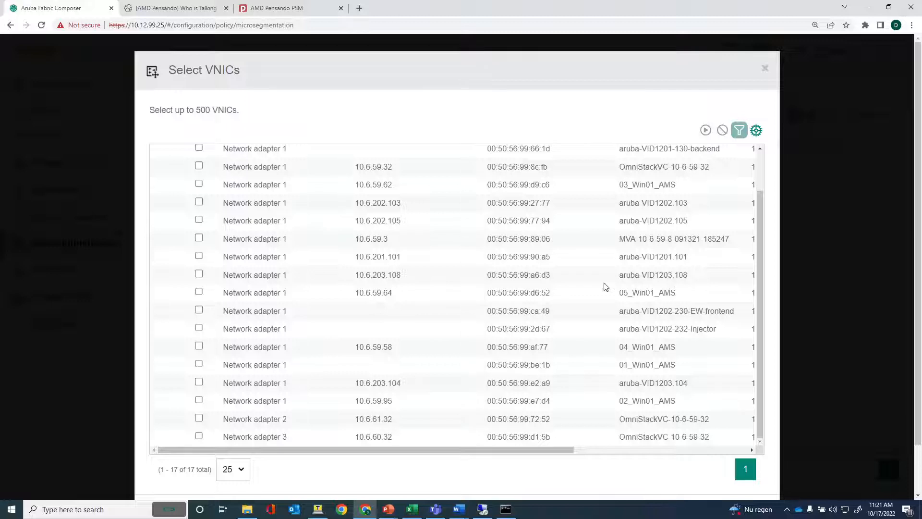
click(199, 274)
click(197, 384)
scroll(596, 484, down, 2)
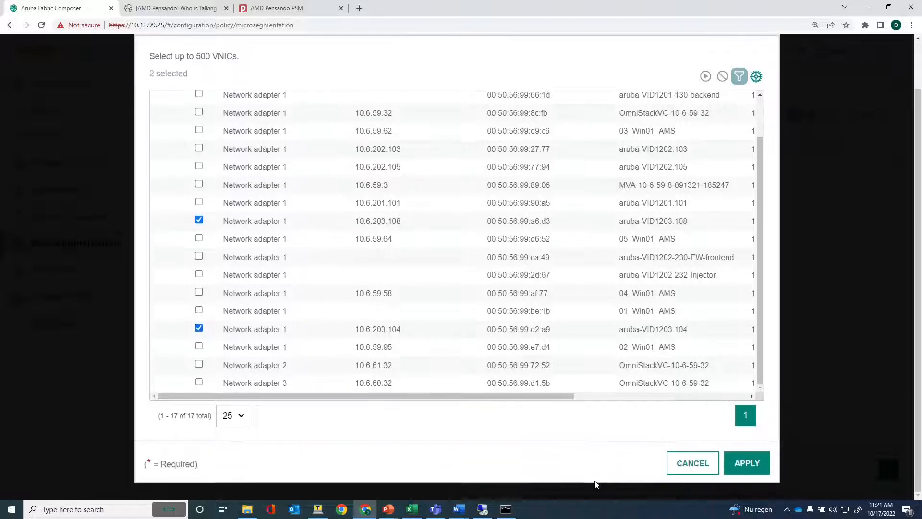
click(745, 462)
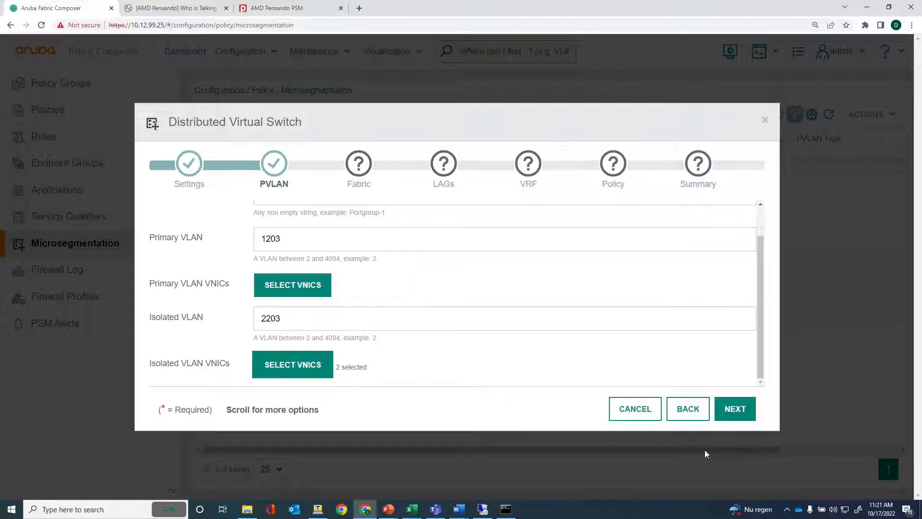
click(732, 410)
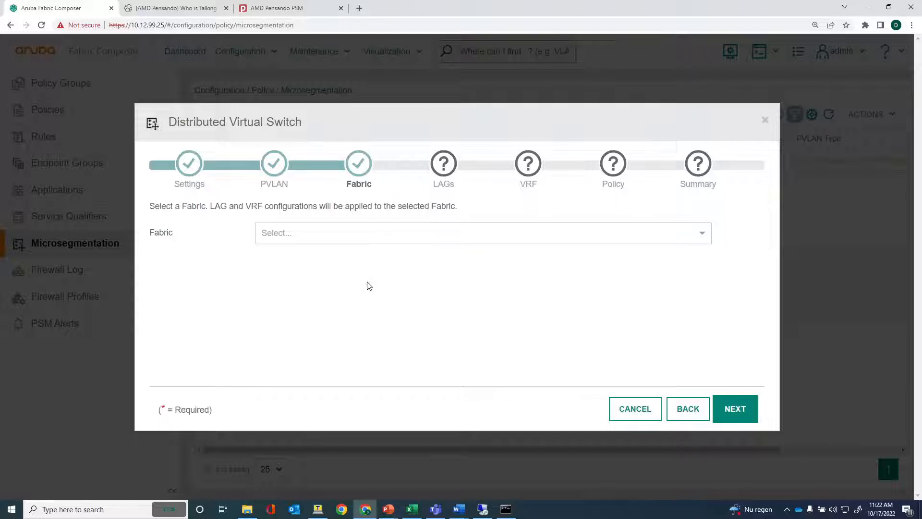
- Select GVA Fabric as the fabric for the switch and leave the optional LAGs unconfigured
click(304, 242)
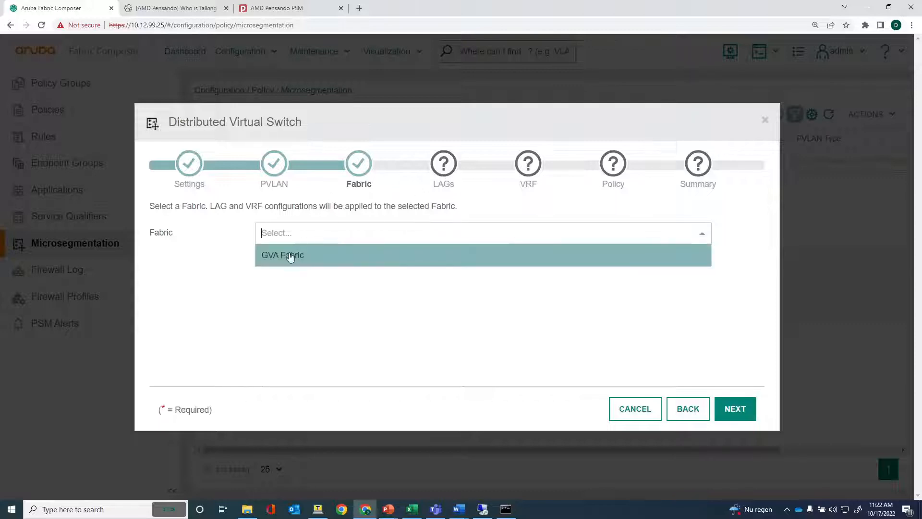
click(290, 255)
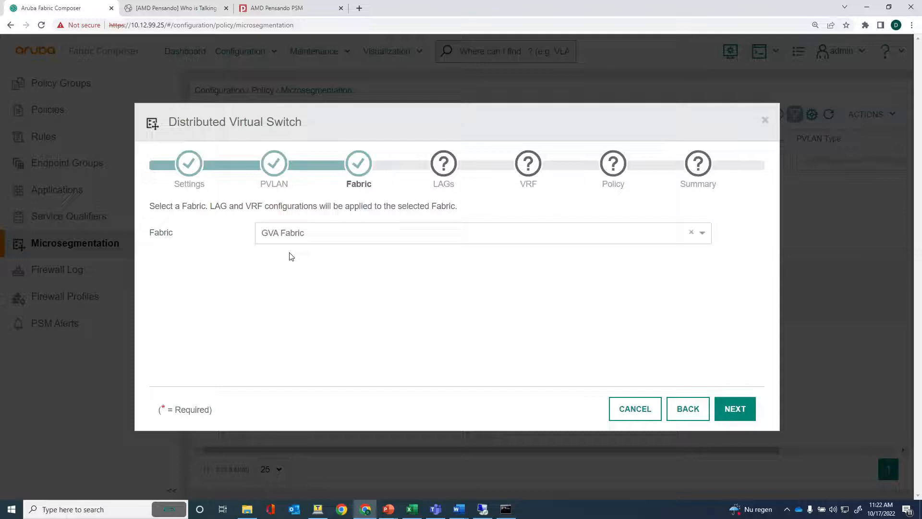
click(733, 409)
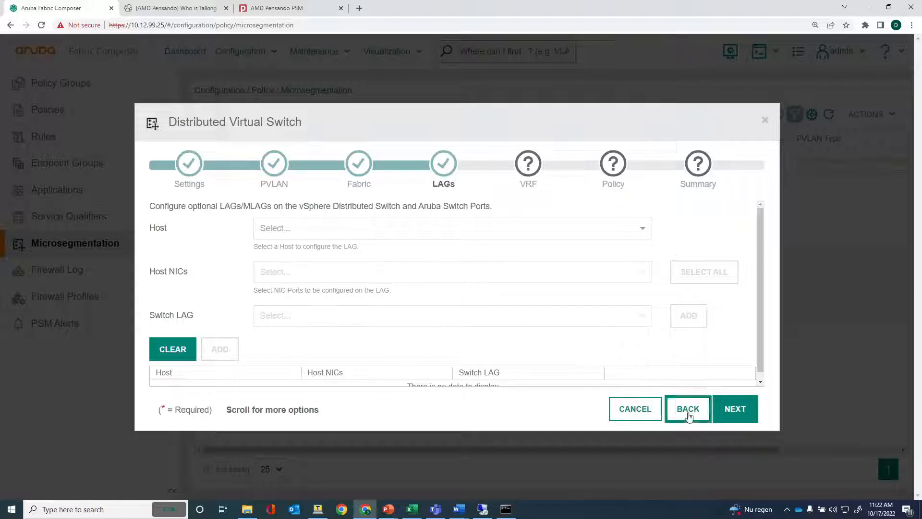
click(738, 418)
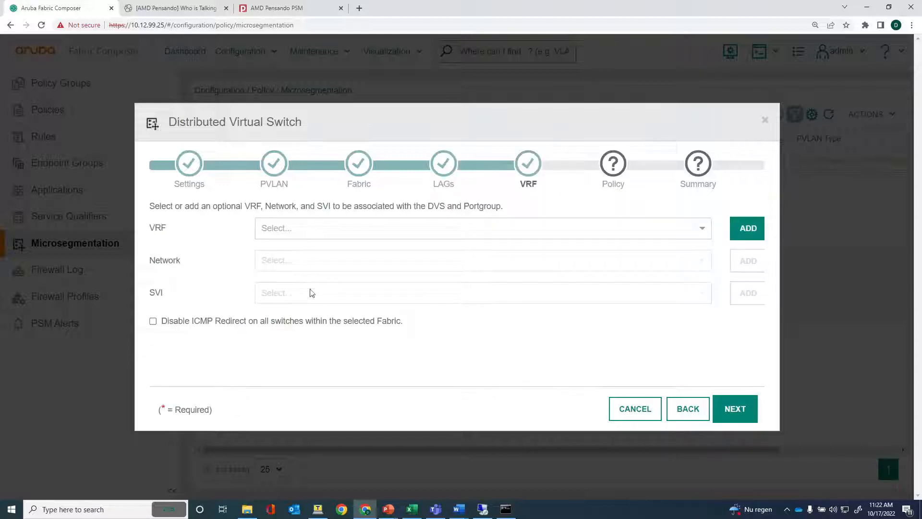
- Associate the switch with VRF GVAVRF and add a network named VLAN1203 for VLAN 1203
click(296, 233)
click(288, 270)
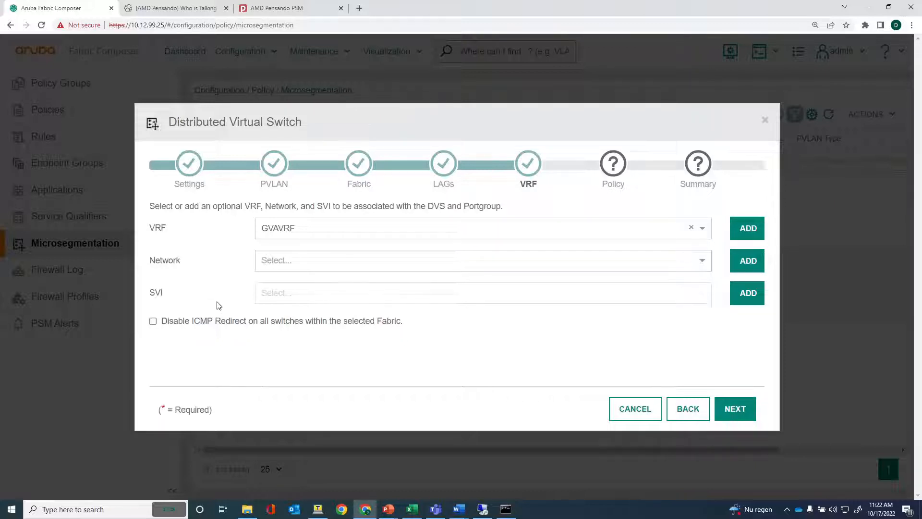
click(748, 262)
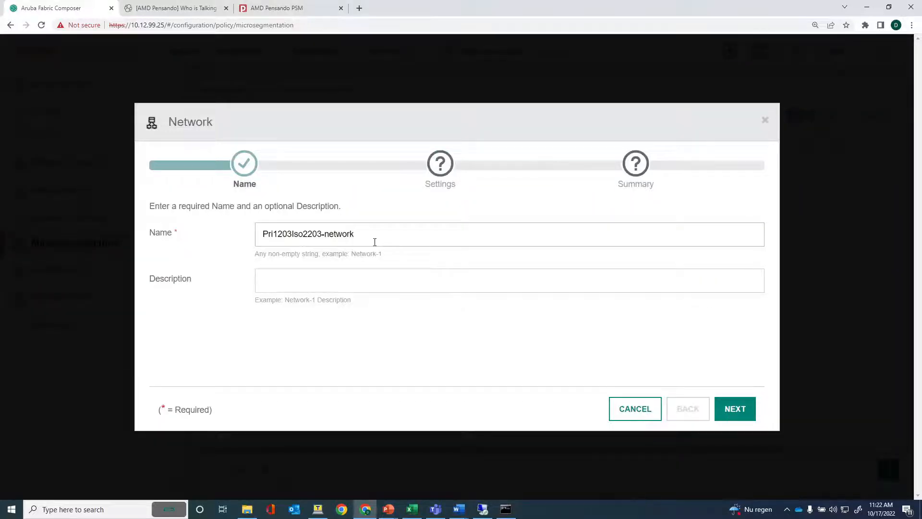
drag(374, 242, 162, 235)
text(VLA)
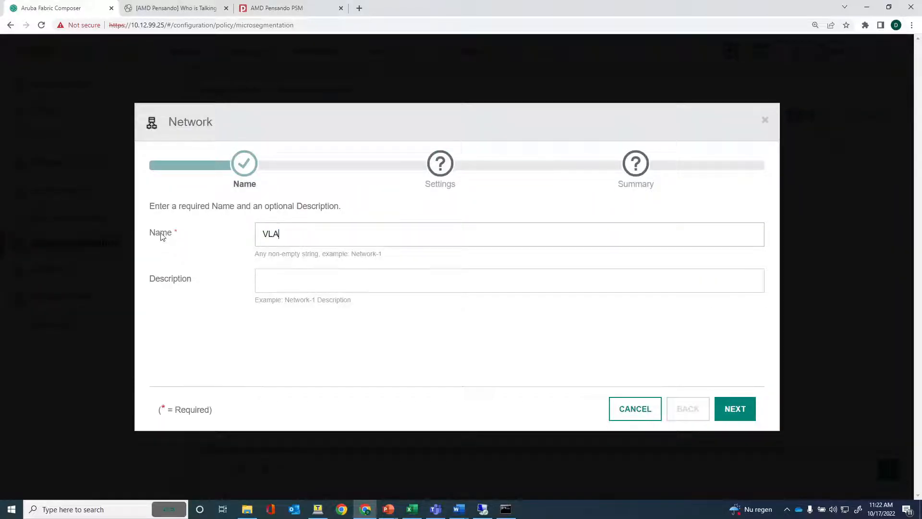
text(N1203)
click(729, 409)
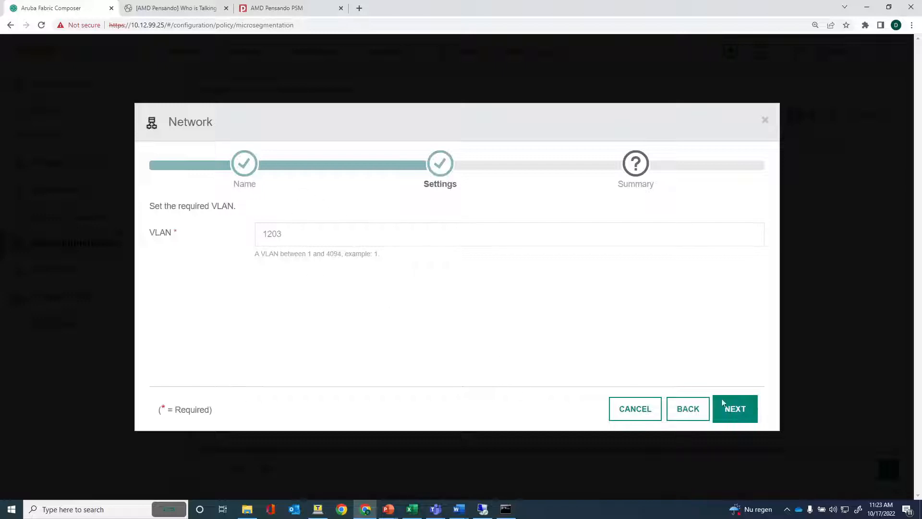
click(745, 415)
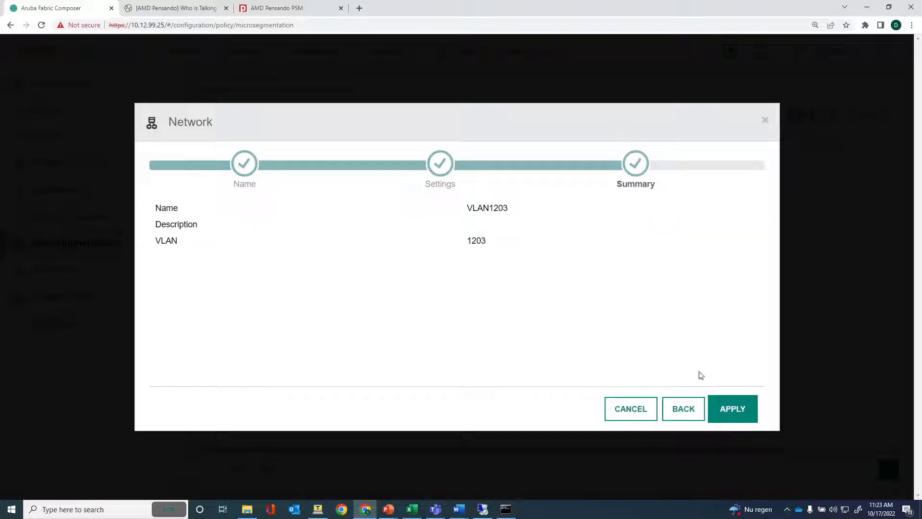
click(733, 414)
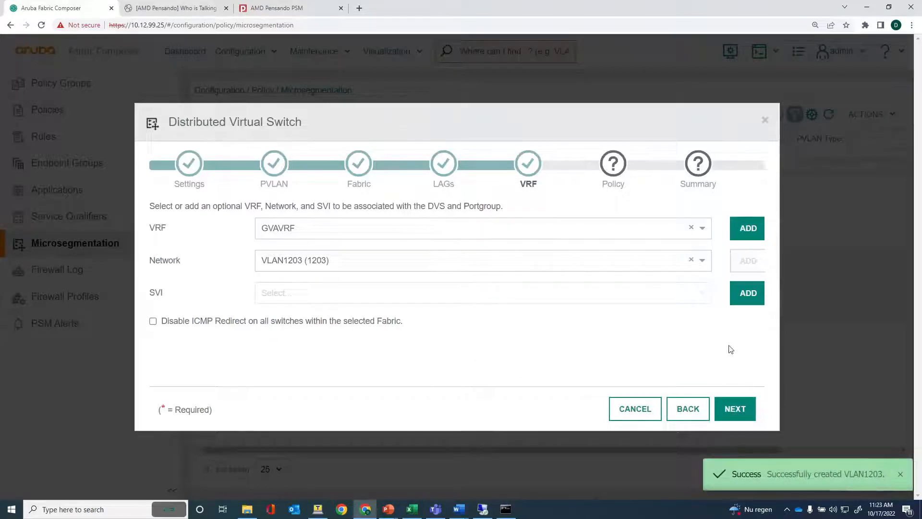
- Add an SVI for VLAN 1203 and assign it to switch aruba-10k-1
click(748, 294)
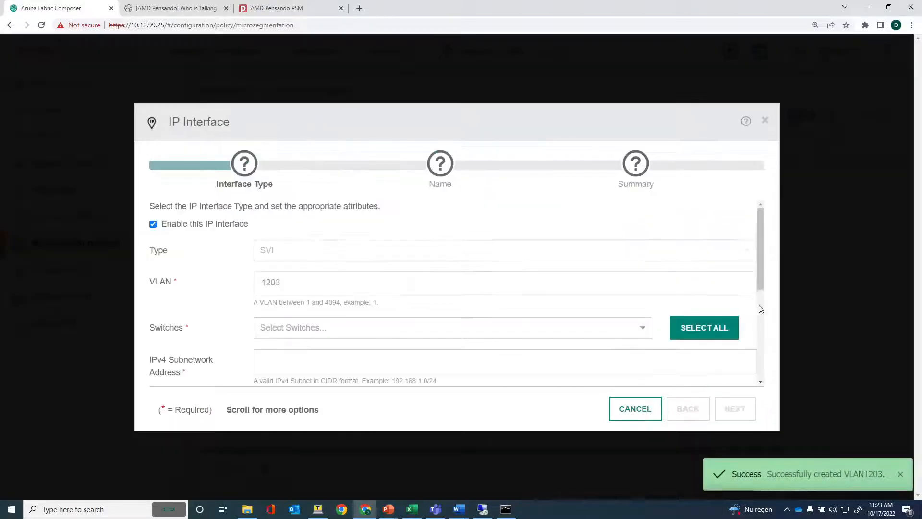
scroll(184, 249, down, 2)
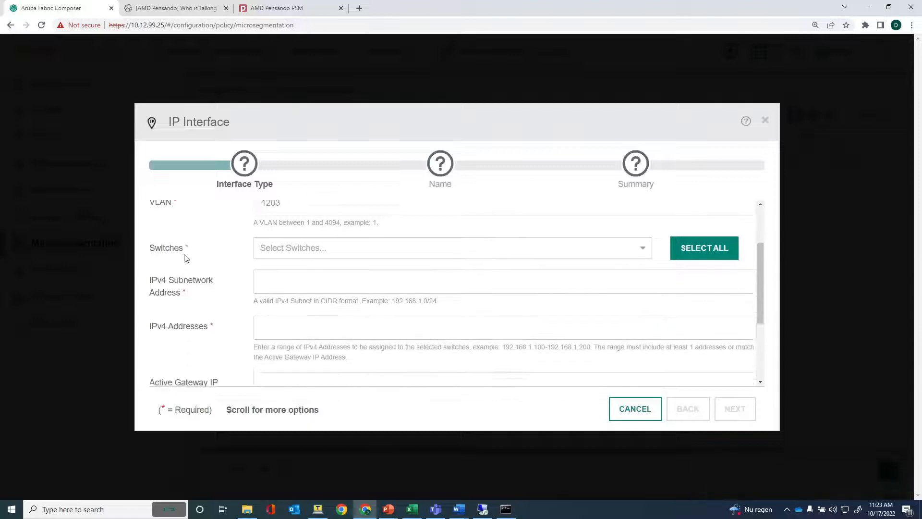
scroll(185, 255, up, 2)
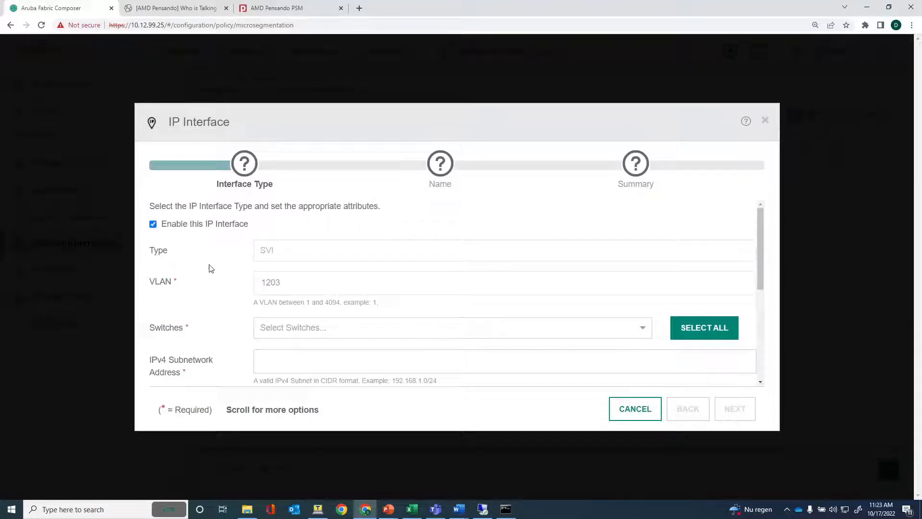
click(285, 329)
click(288, 372)
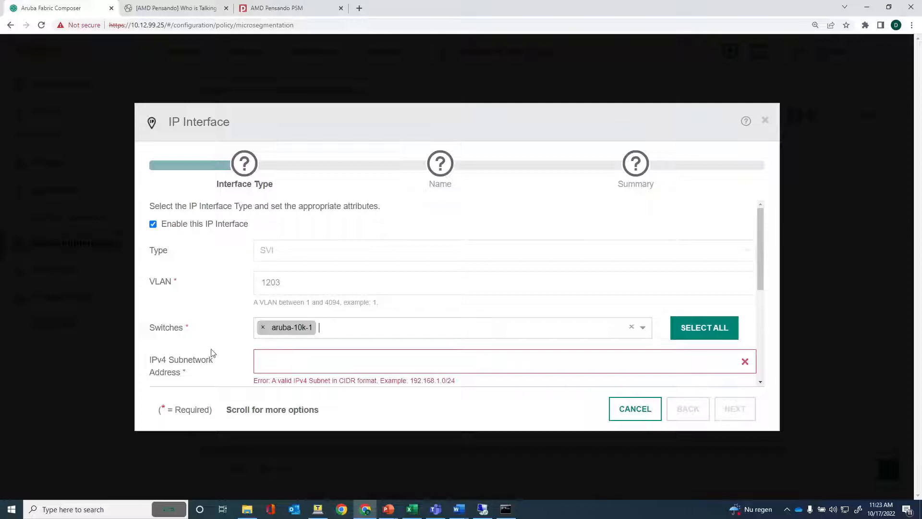
- Set the SVI's IPv4 subnetwork to 10.6.203.0/24 and its IPv4 address to 10.6.203.1, leaving the active gateway fields empty
scroll(213, 355, down, 1)
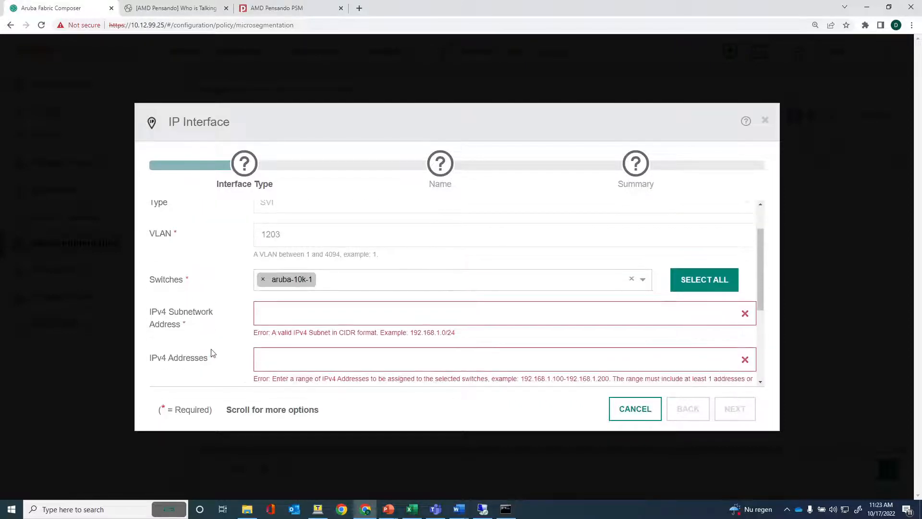
click(280, 320)
text(10.6.203.0/24)
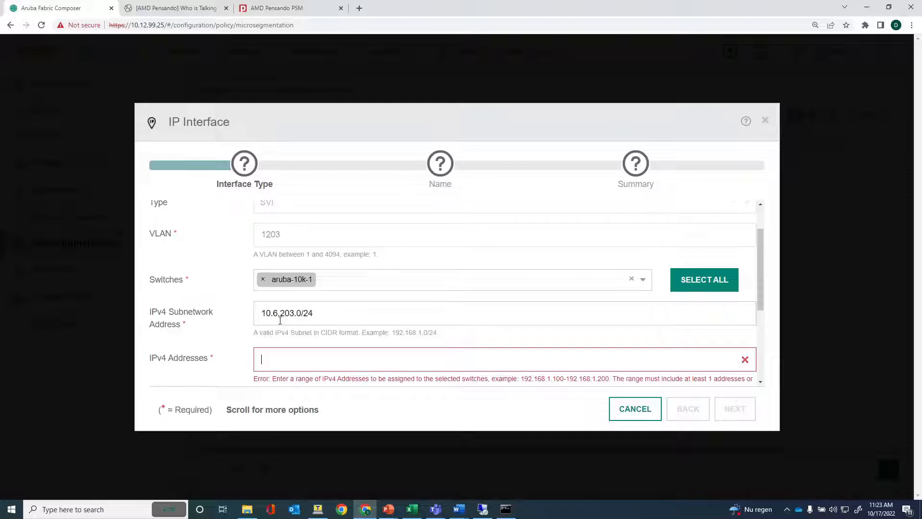
scroll(262, 326, down, 1)
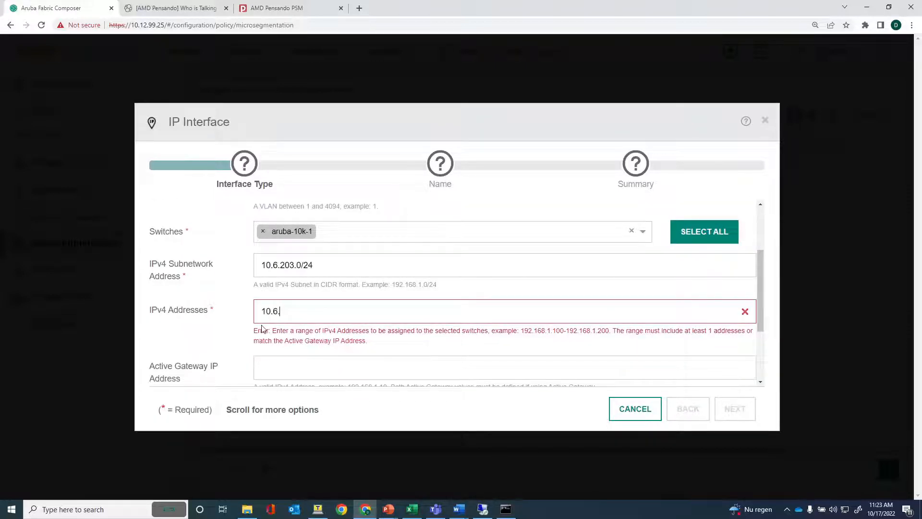
text(203.1)
scroll(262, 329, down, 2)
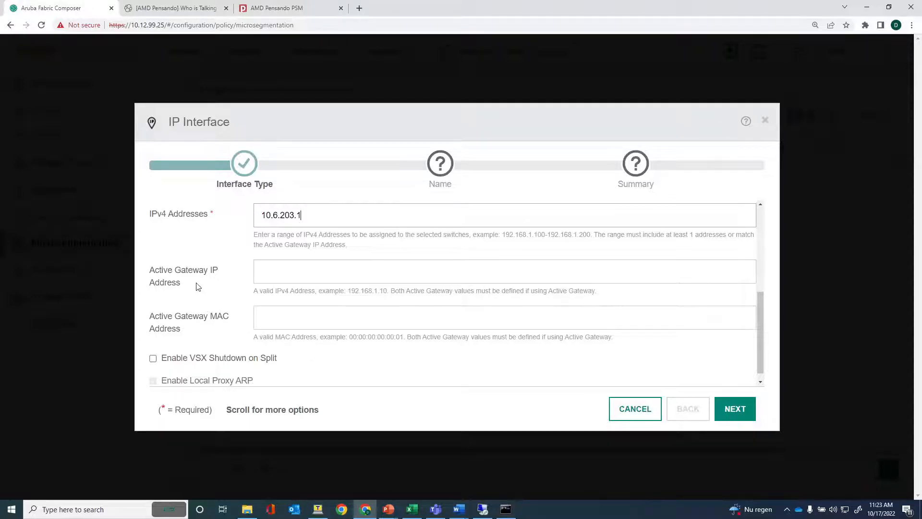
scroll(196, 287, up, 1)
scroll(196, 286, down, 1)
scroll(228, 324, up, 1)
scroll(229, 326, down, 1)
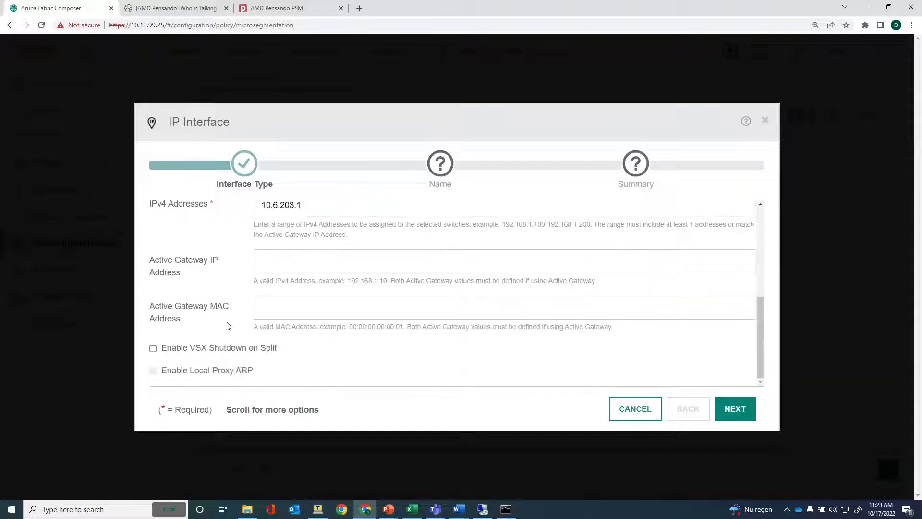
click(735, 409)
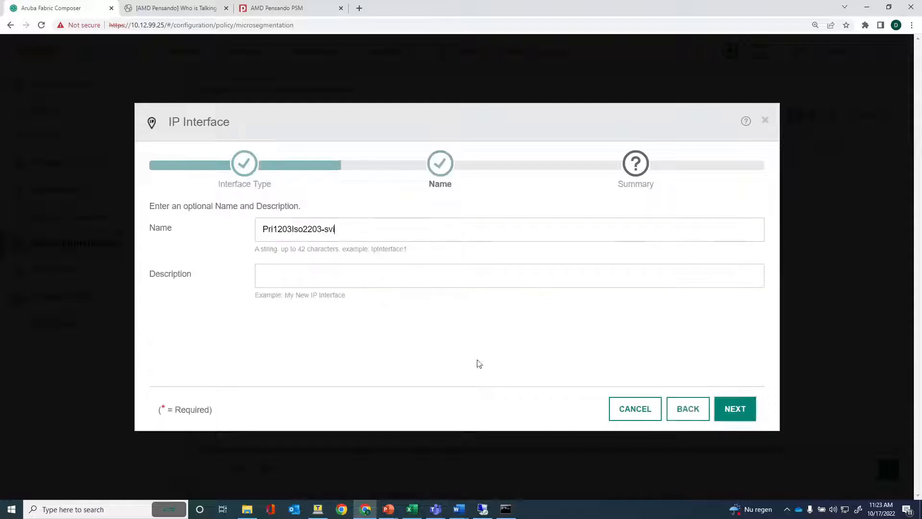
- Name the SVI IP interface VLAN 1203, create it, and continue to the switch's policy settings
drag(338, 229, 196, 226)
key(BackSpace)
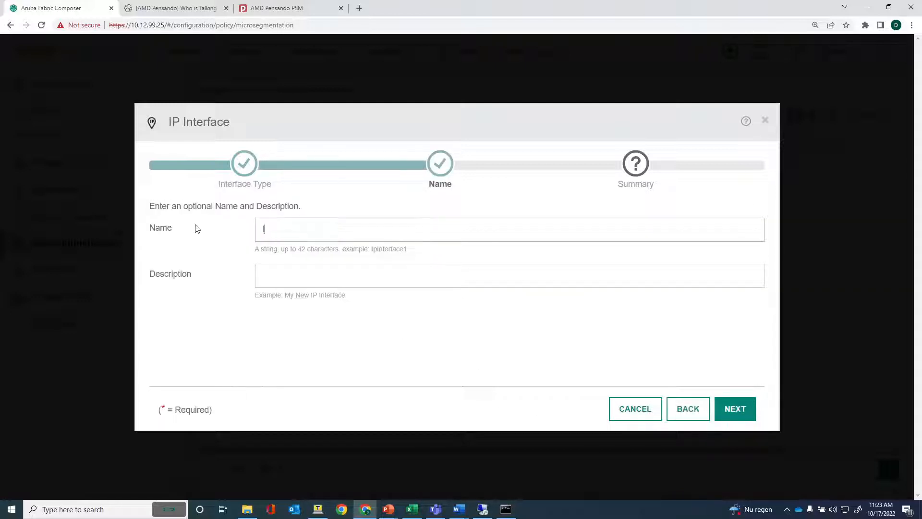
text(IP interface VLAN 1203)
click(742, 416)
click(741, 416)
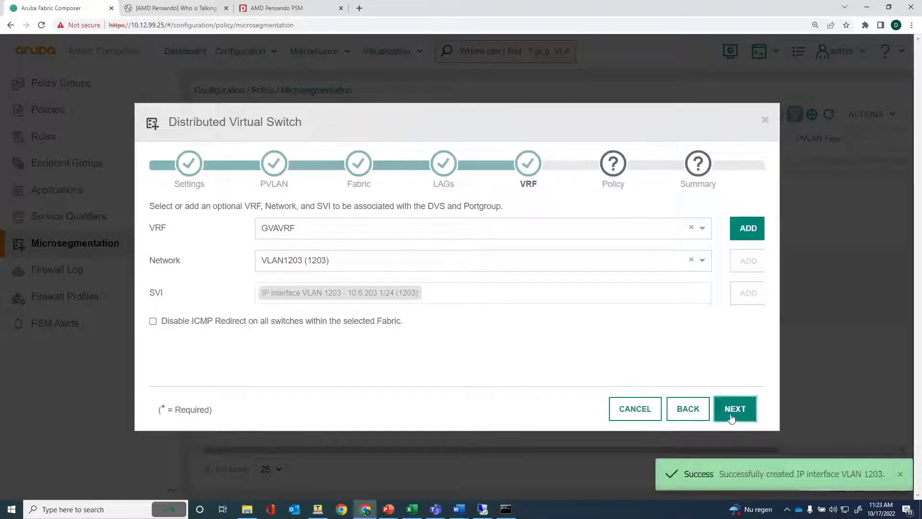
click(733, 415)
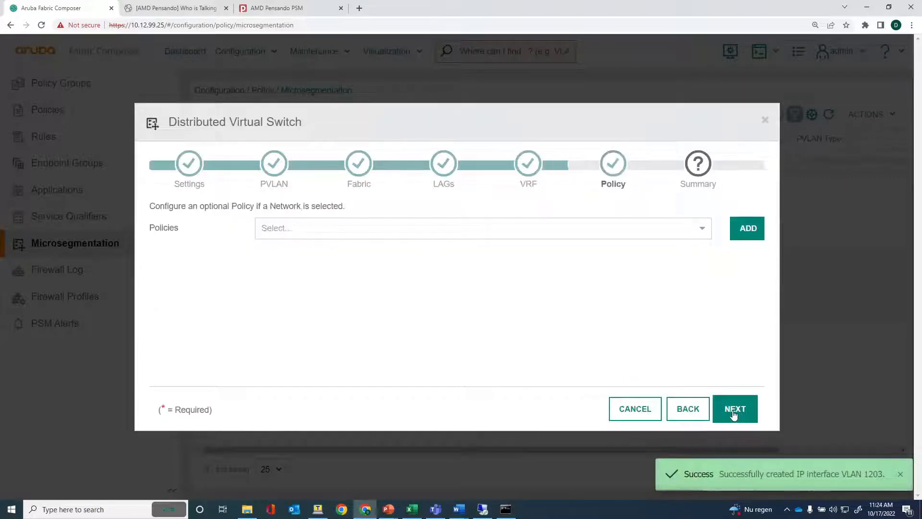
- Add a new policy named blockSSH with the Distributed Firewall type and continue to its rules
click(273, 226)
click(265, 285)
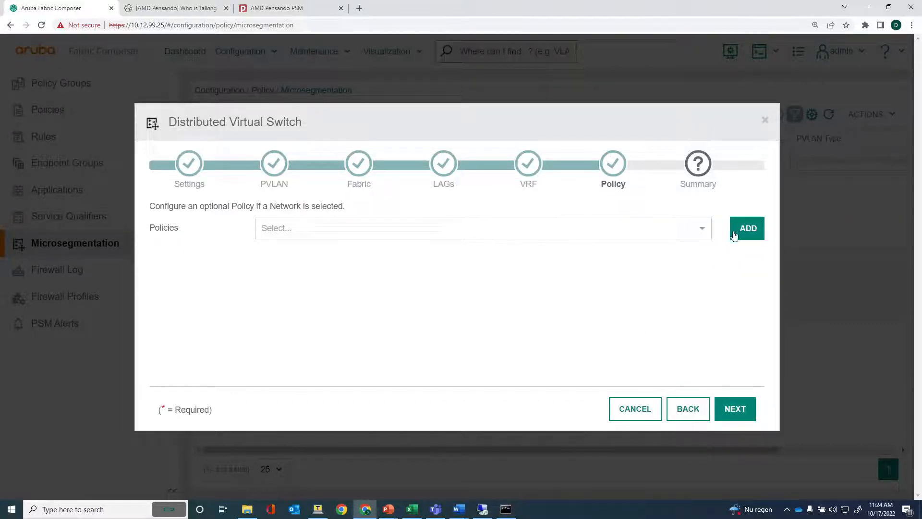
click(735, 231)
drag(350, 235, 67, 224)
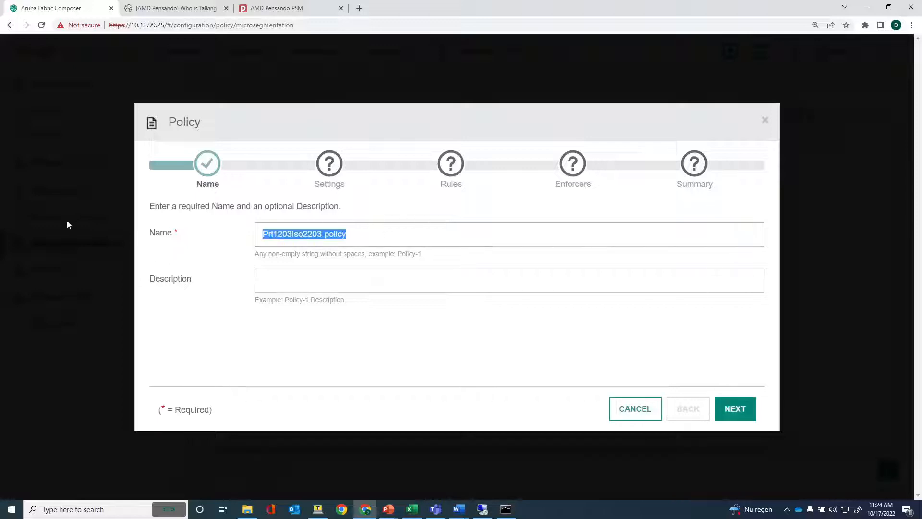
text(blockSSH)
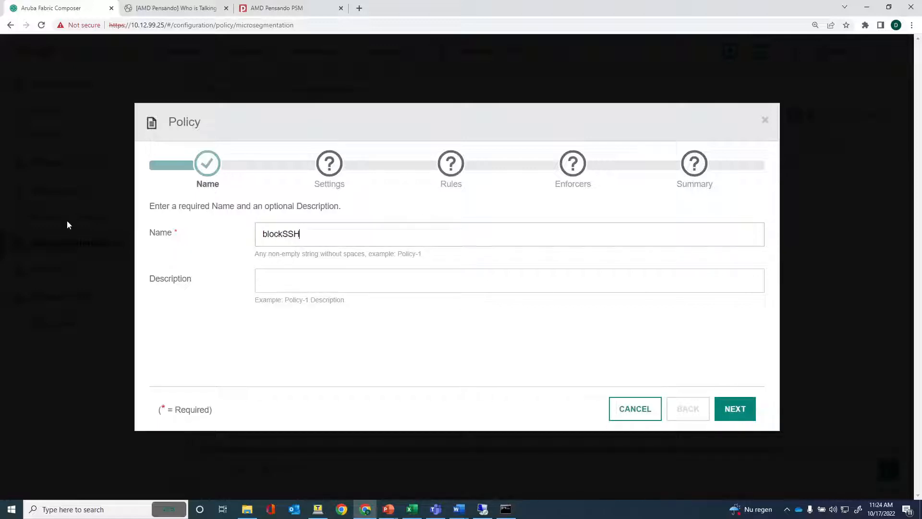
click(738, 412)
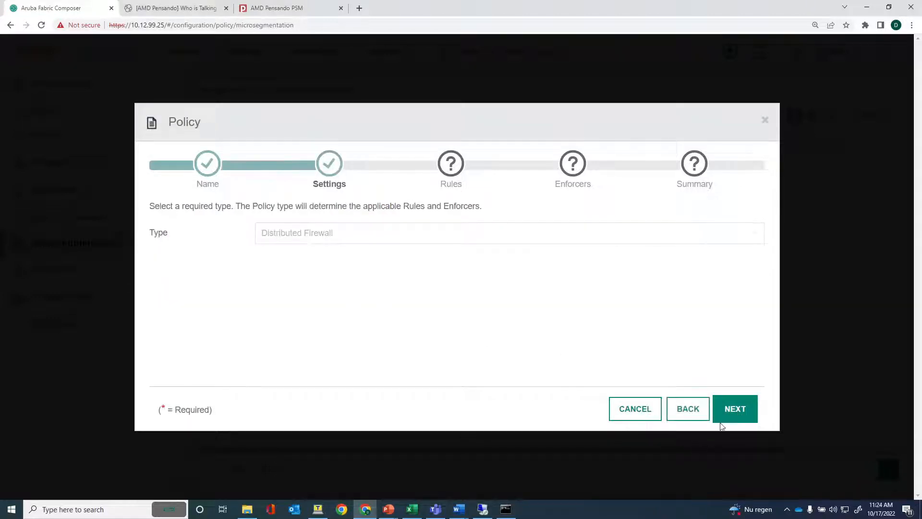
click(726, 409)
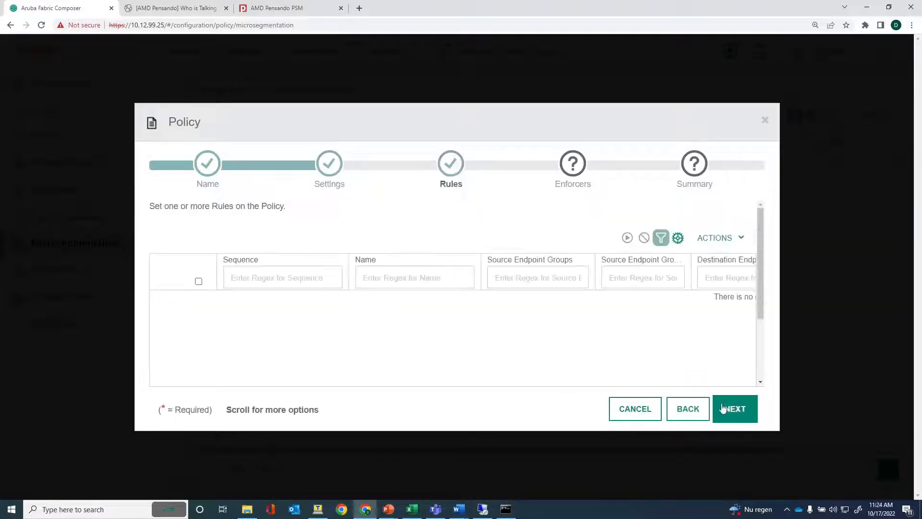
- Add a new rule named blockSSH to the policy with the action Drop
click(719, 240)
mouse_move(685, 261)
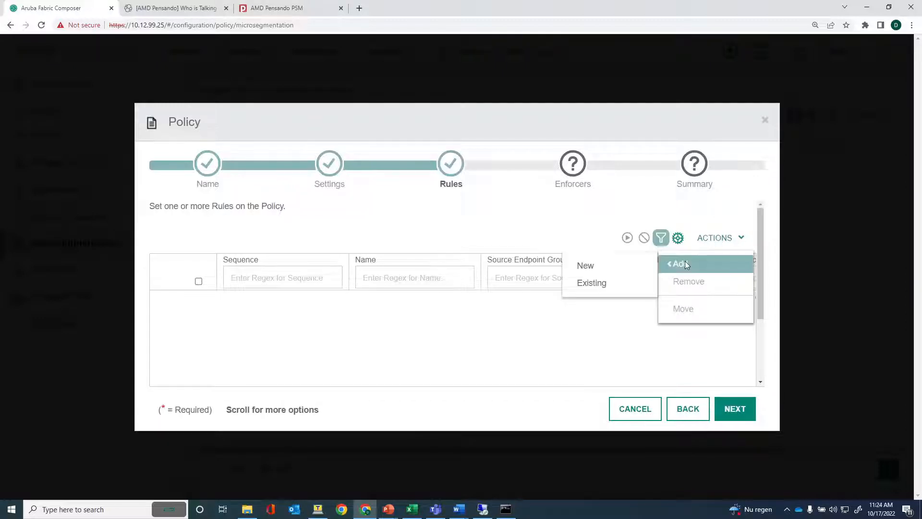
click(631, 268)
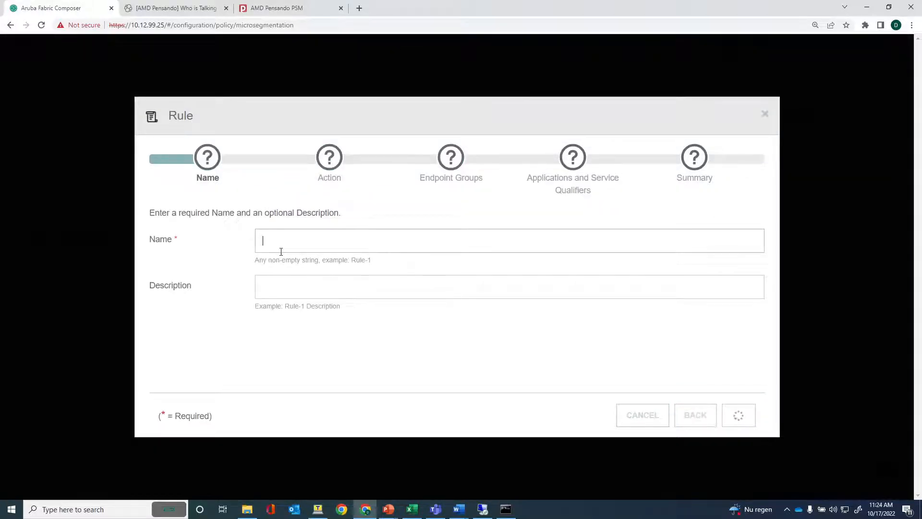
text(blockSSH)
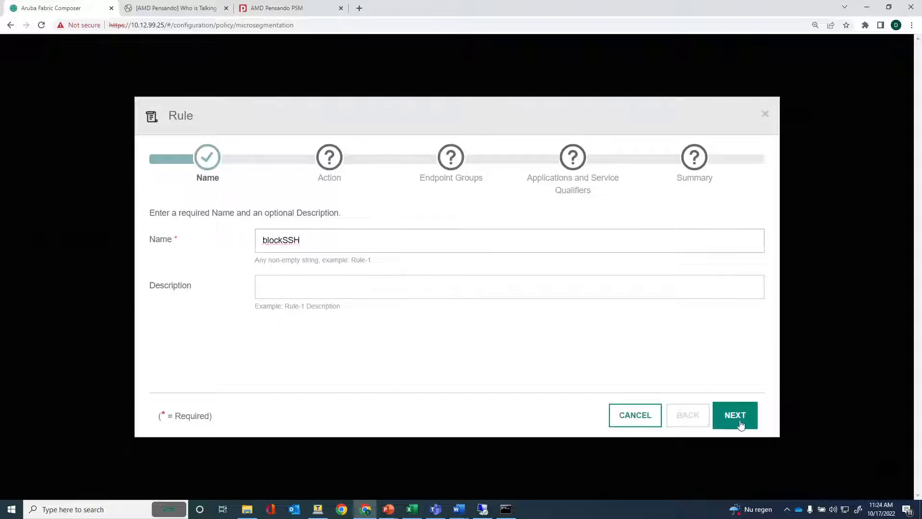
click(740, 423)
click(288, 240)
click(284, 283)
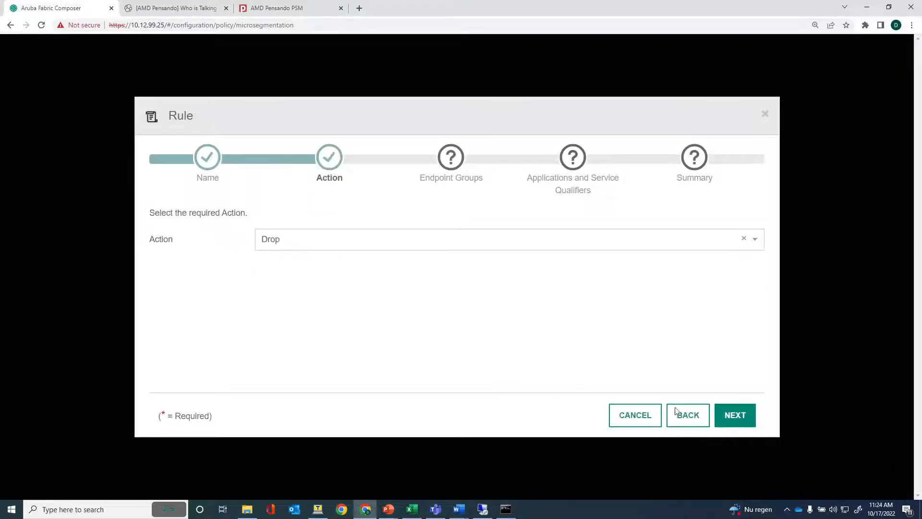
click(737, 419)
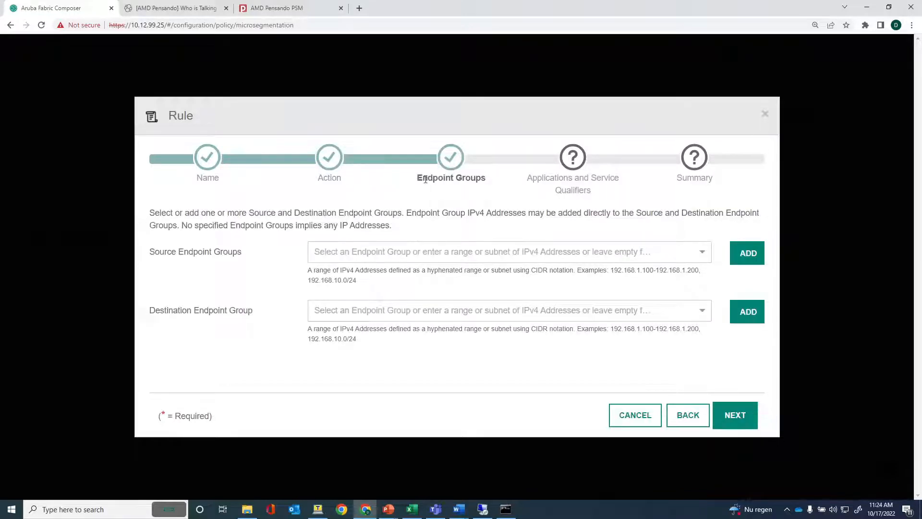
- Add a new source endpoint group named Subnet203 for the rule
click(740, 260)
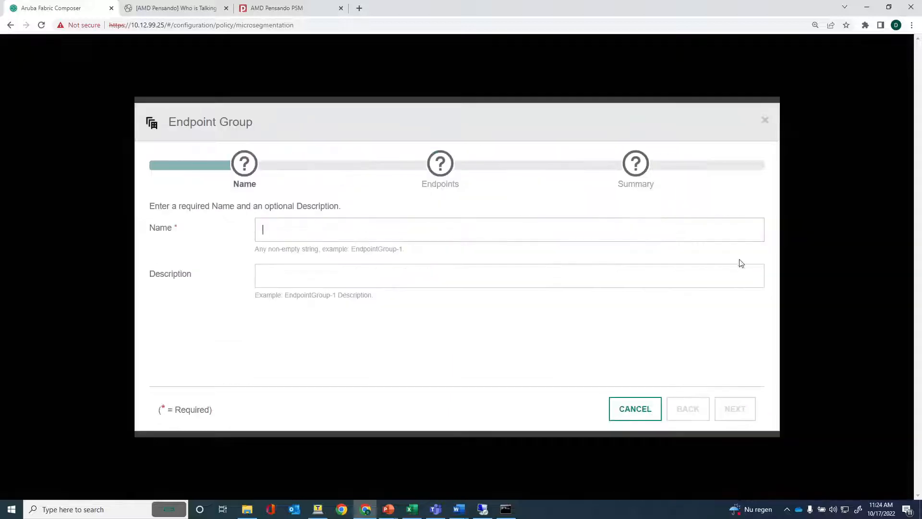
click(361, 232)
text(Subnet203)
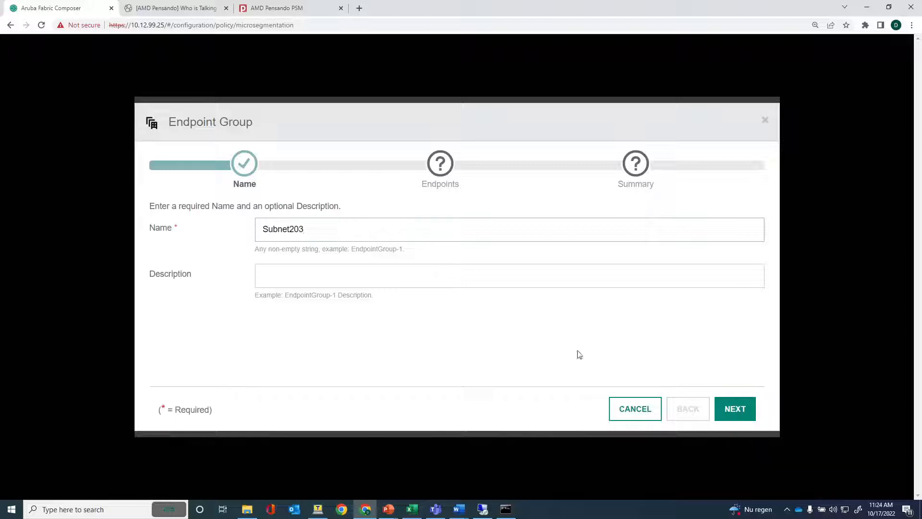
click(749, 407)
click(291, 250)
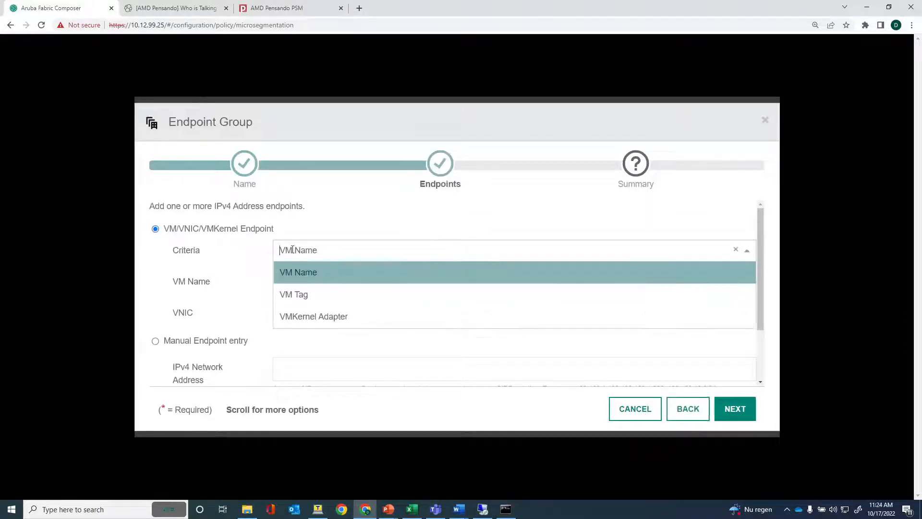
click(299, 293)
click(298, 288)
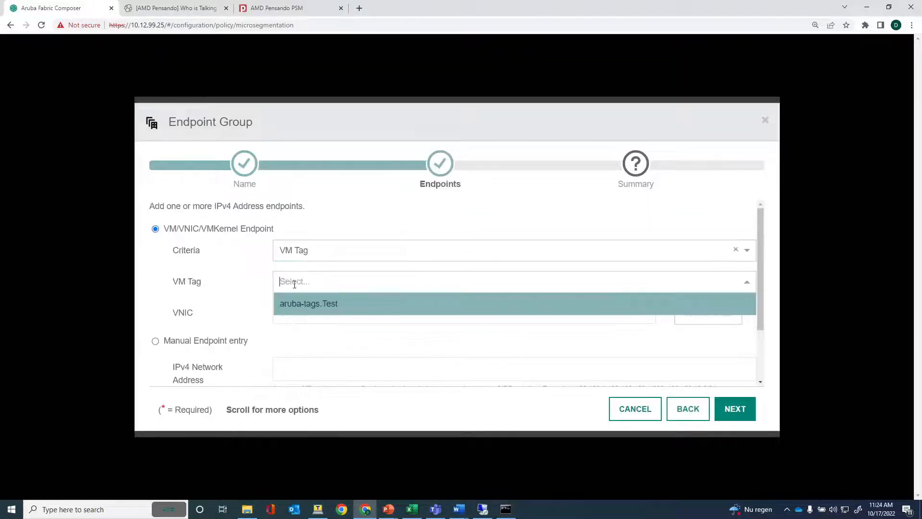
click(309, 255)
click(309, 270)
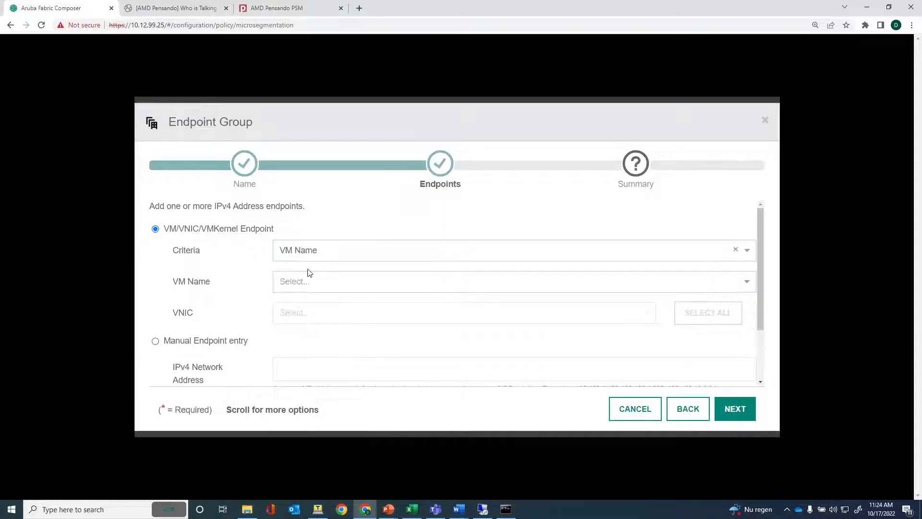
click(311, 280)
click(324, 250)
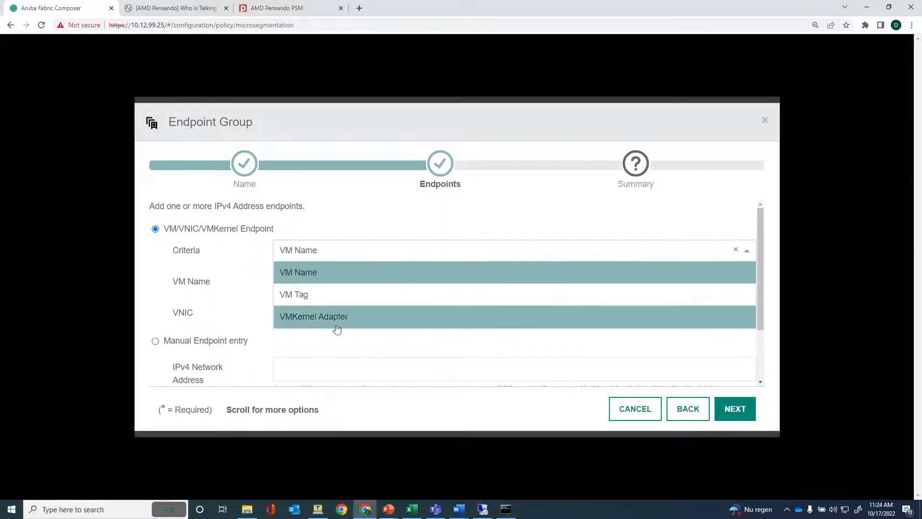
- Add the manual endpoint 10.6.203.0/24 to the endpoint group and create the group
click(156, 341)
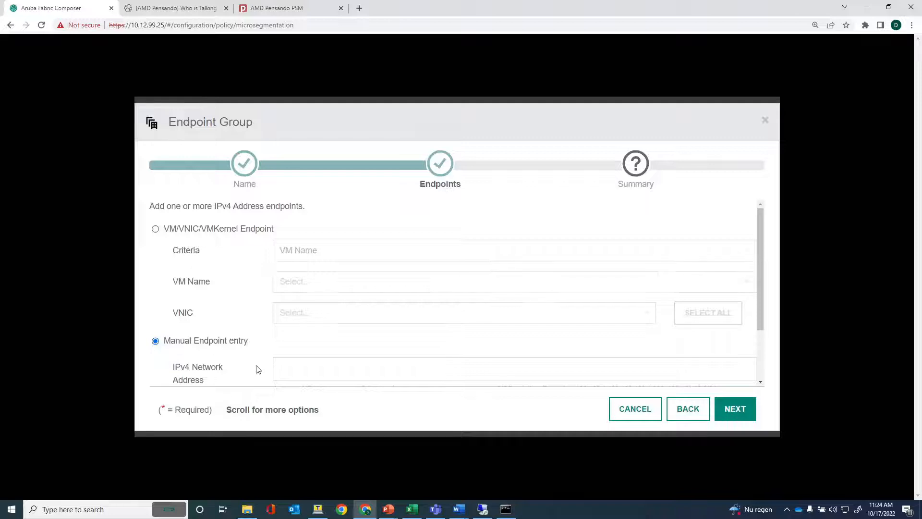
scroll(256, 368, down, 2)
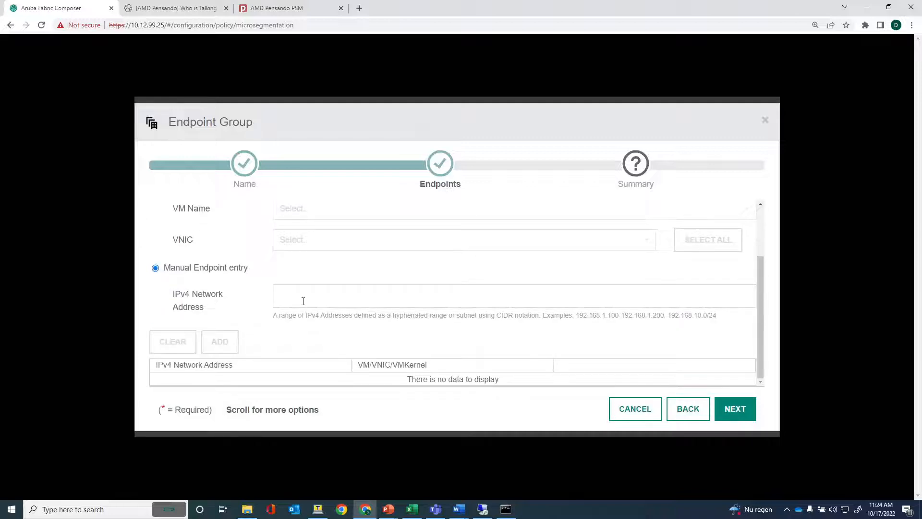
text(10)
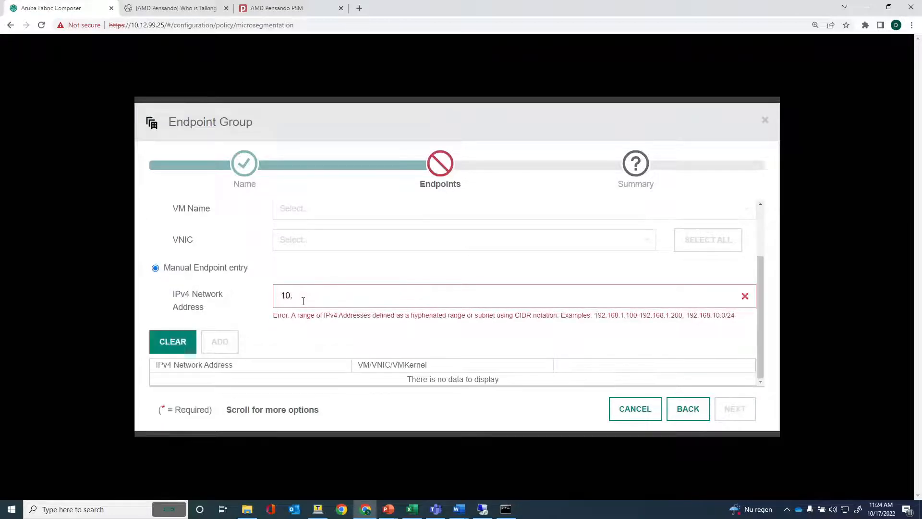
text(.6.203.0/24)
click(235, 348)
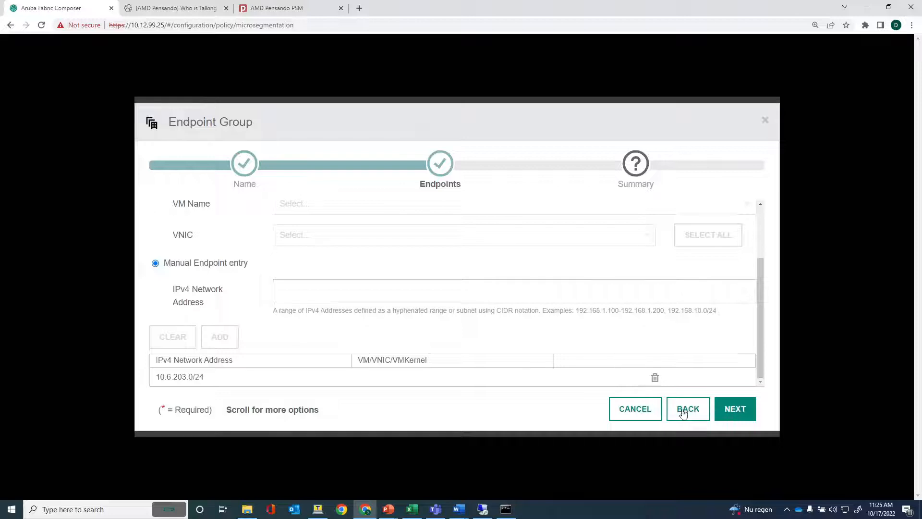
click(732, 414)
click(731, 409)
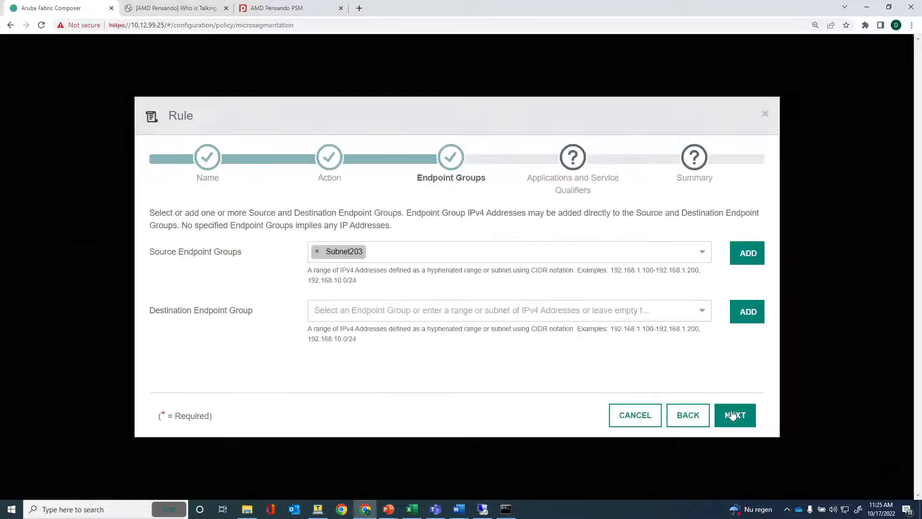
- Select Subnet203 as the rule's destination endpoint group and continue to the applications
click(366, 312)
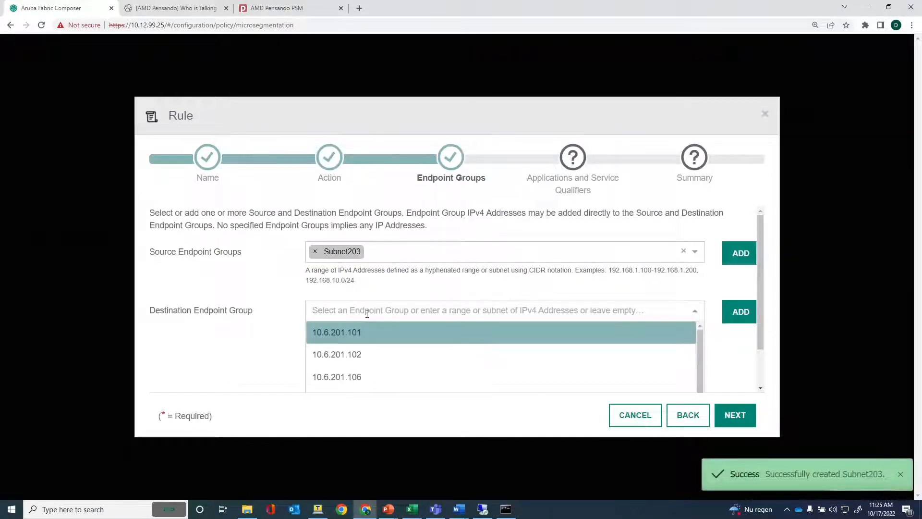
text(Subn)
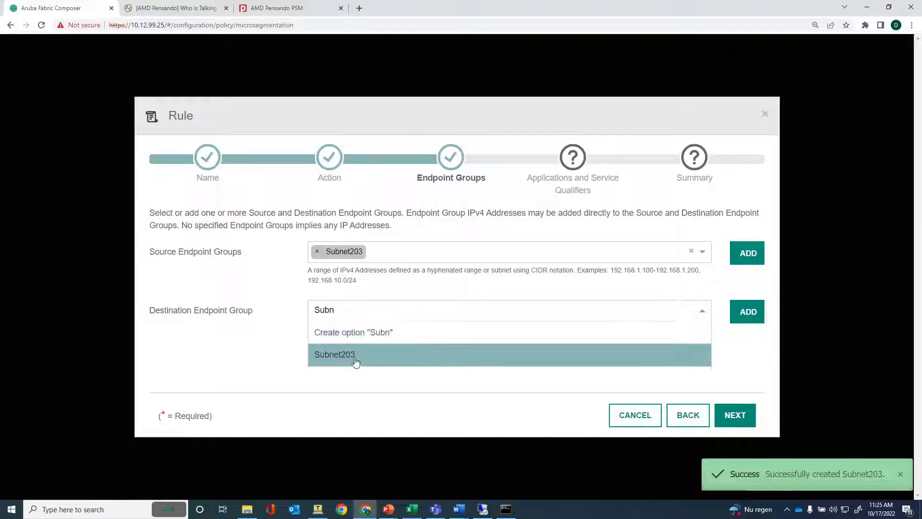
click(355, 361)
click(732, 419)
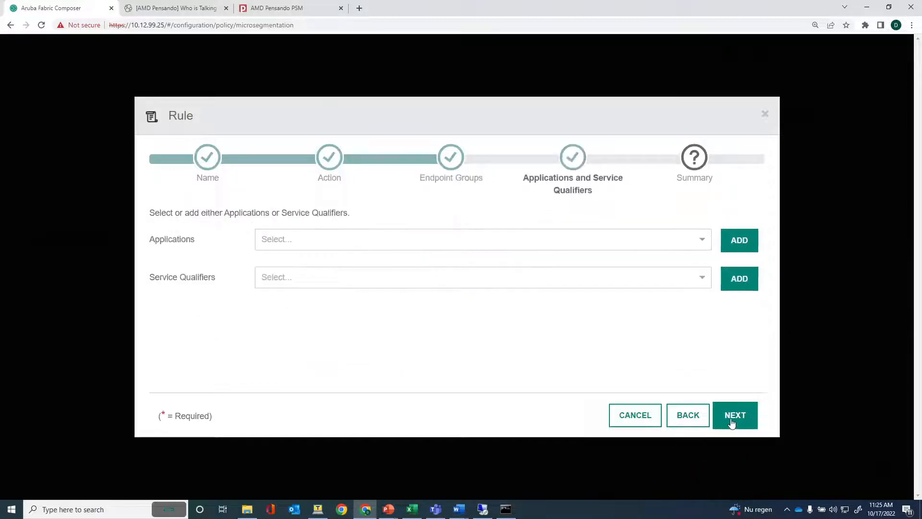
- Select SSH as the rule's application and apply the rule to the policy
click(295, 240)
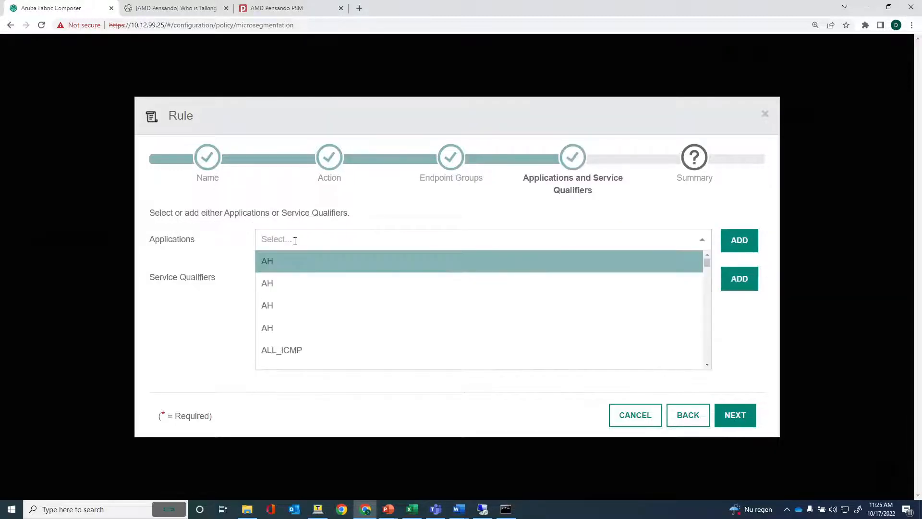
text(SSH)
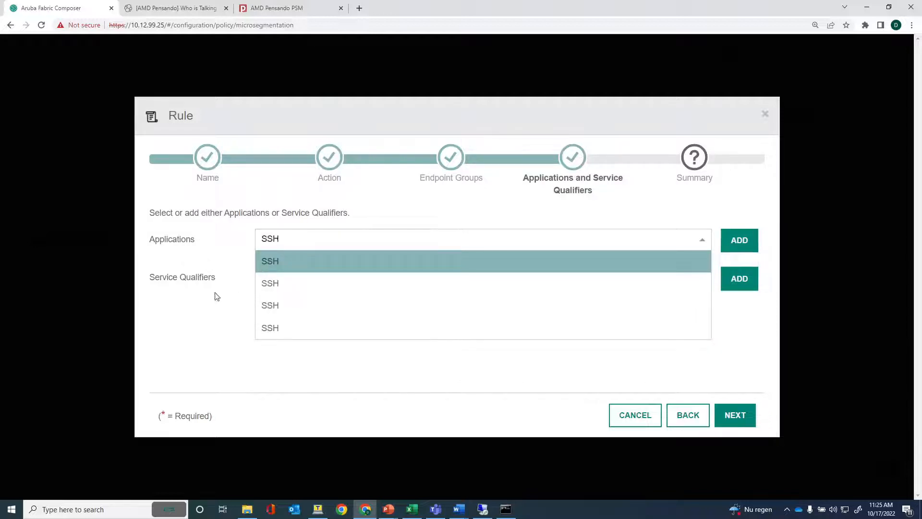
click(269, 262)
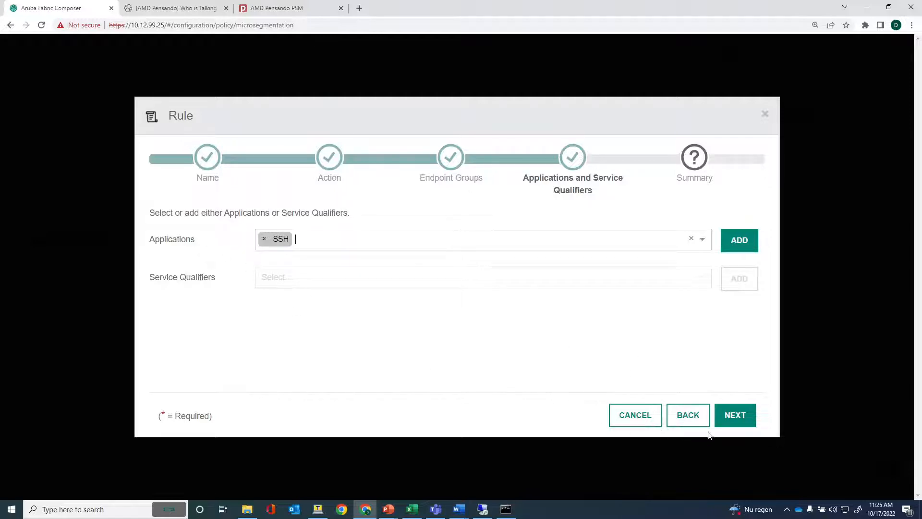
click(749, 416)
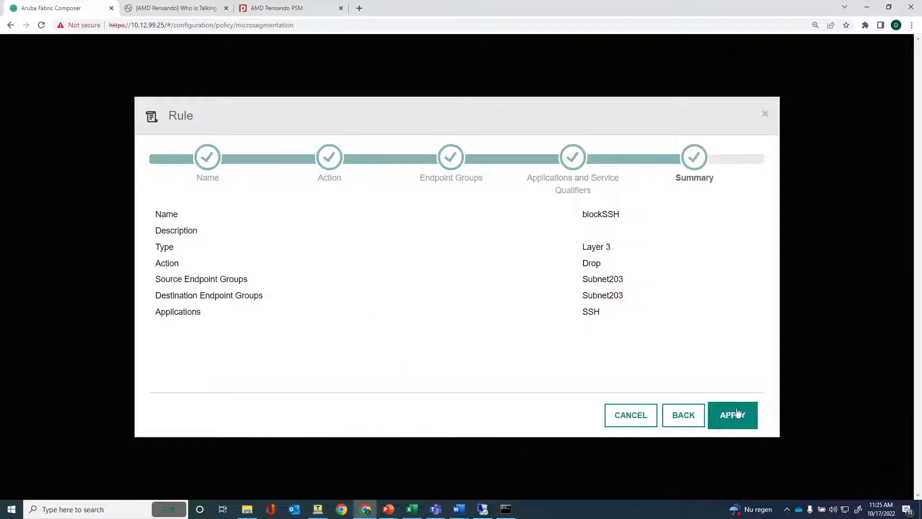
click(738, 414)
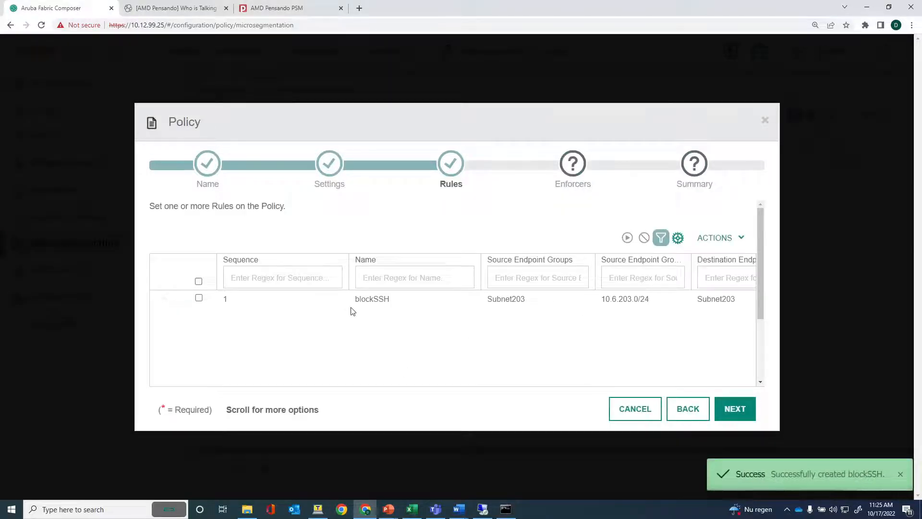
- Add the existing Permit-Any rule to the policy after blockSSH and continue to the enforcers
click(715, 245)
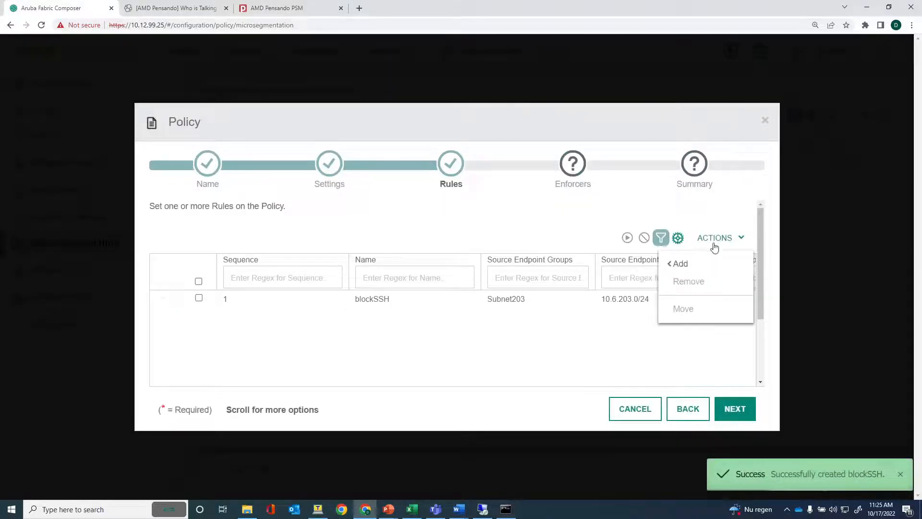
mouse_move(695, 261)
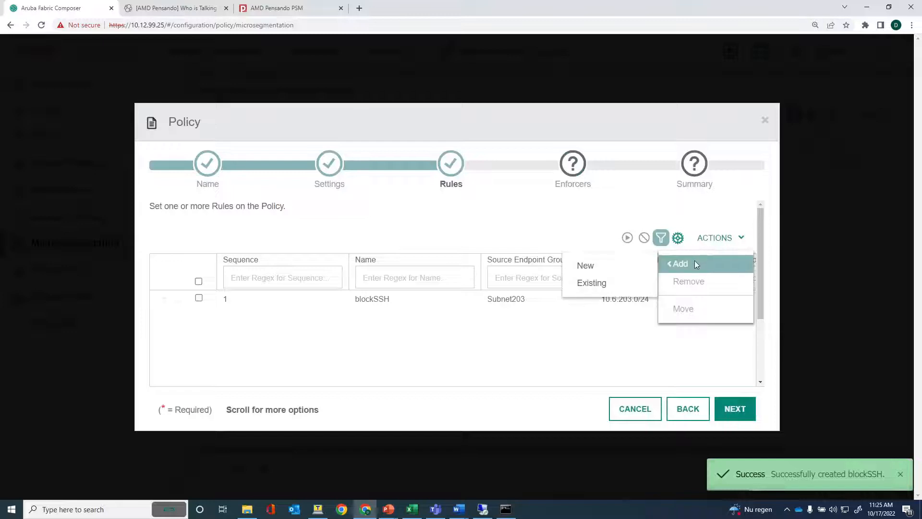
click(581, 287)
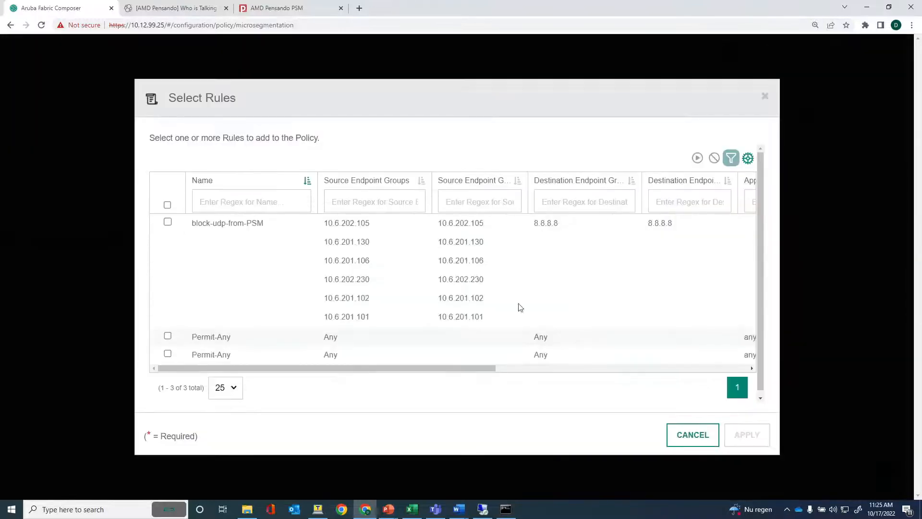
scroll(205, 284, down, 1)
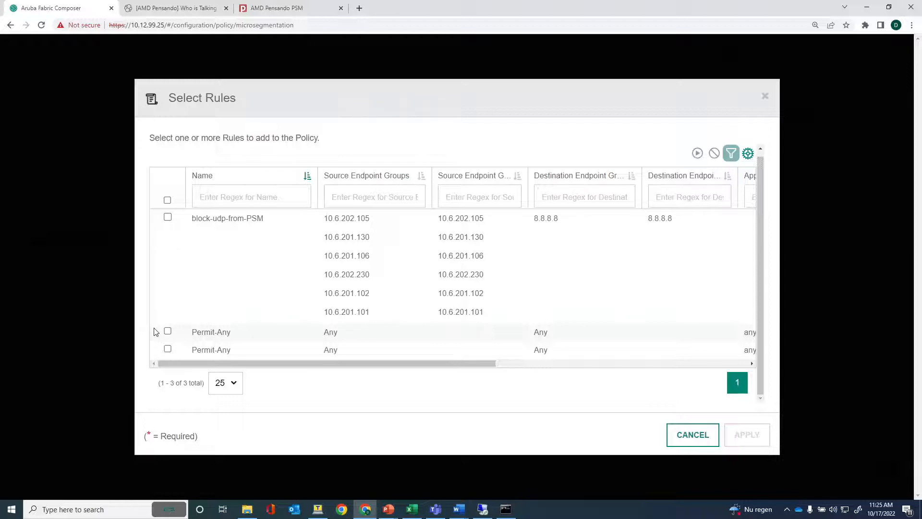
click(168, 332)
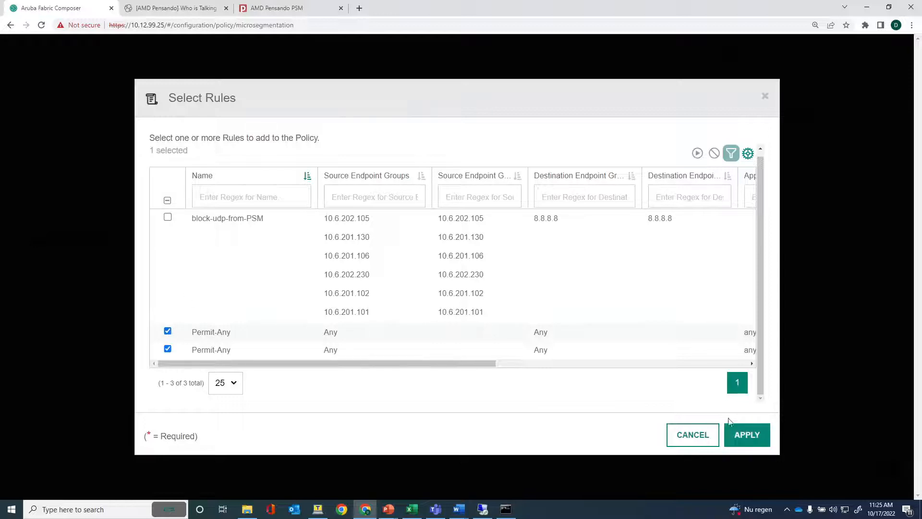
click(747, 436)
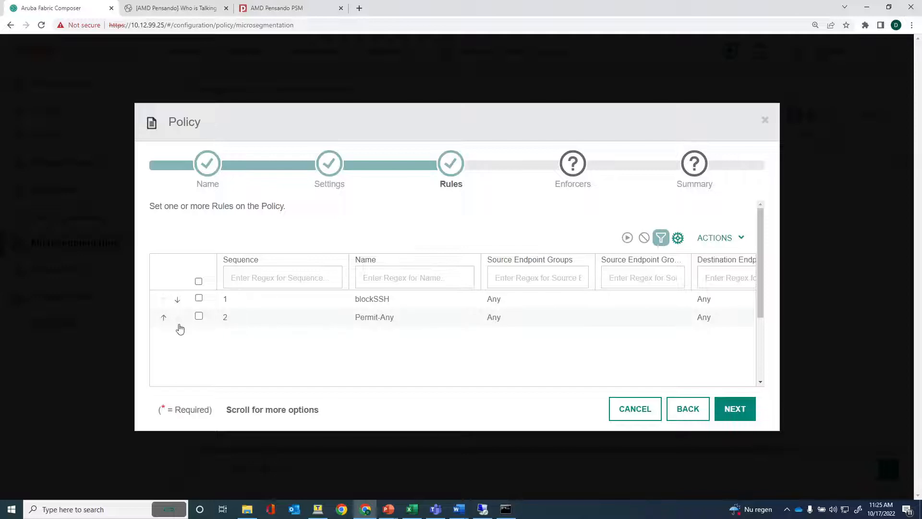
click(733, 410)
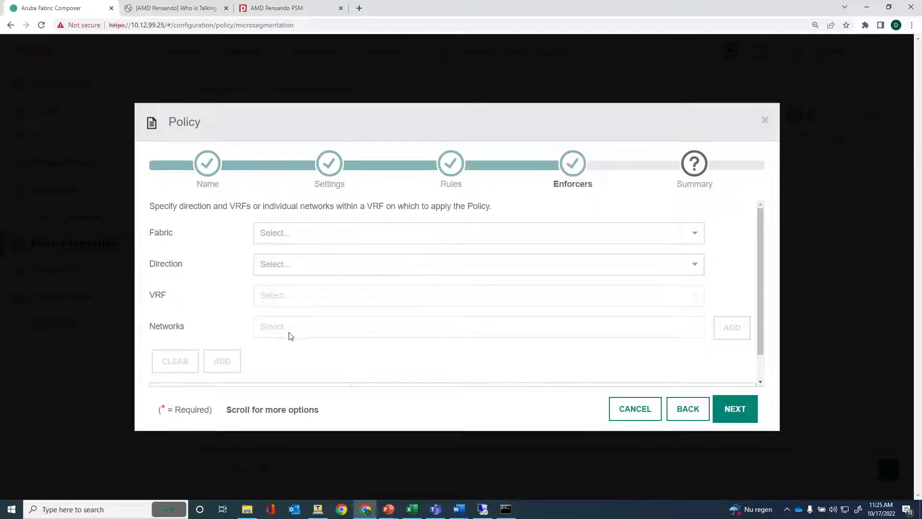
- Add VLAN1203 in VRF GVAVRF on GVA Fabric as an enforcer with direction Egress
click(332, 241)
click(287, 257)
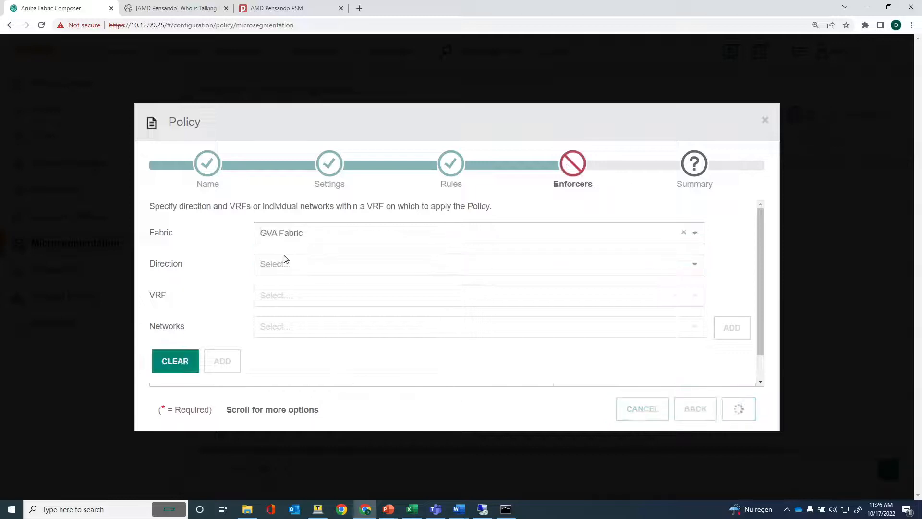
click(297, 268)
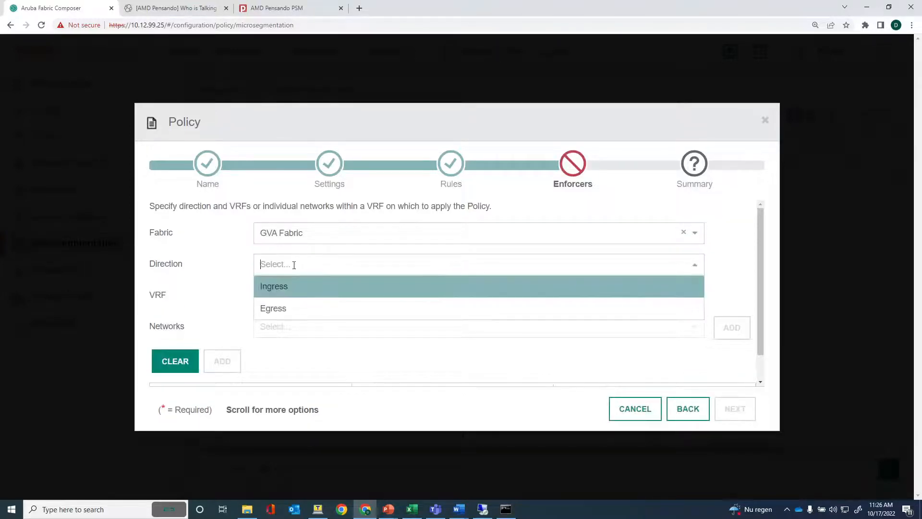
click(282, 306)
click(280, 296)
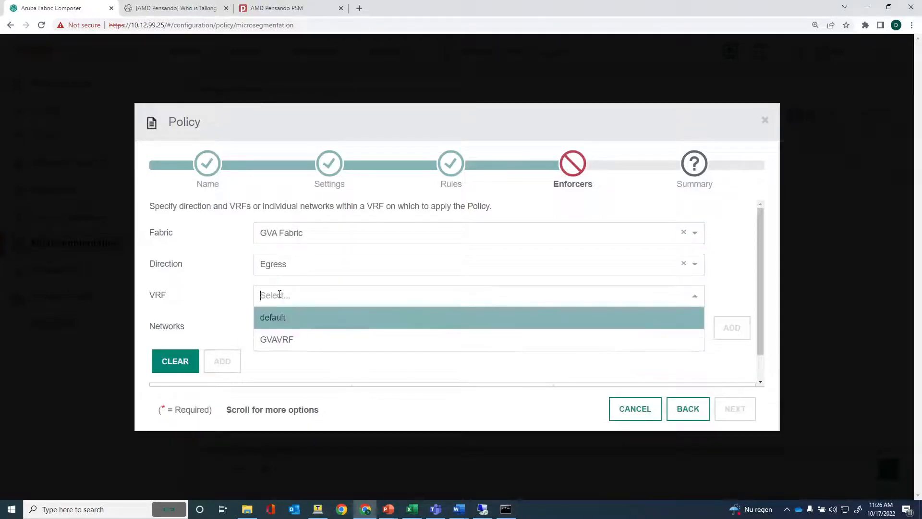
click(275, 338)
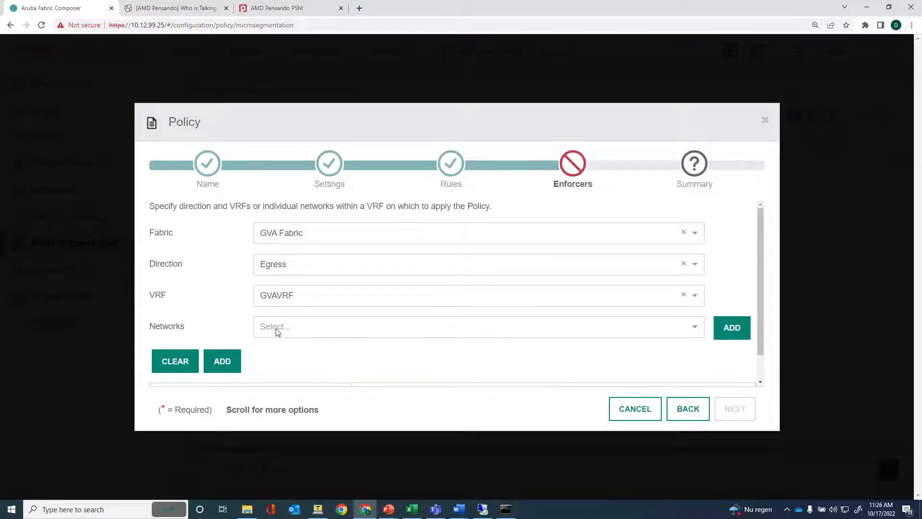
click(277, 330)
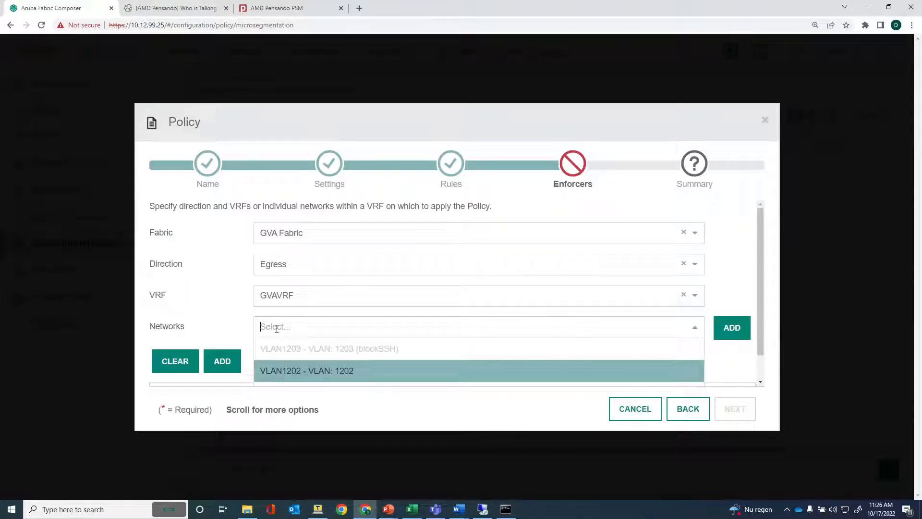
click(231, 323)
scroll(223, 319, down, 1)
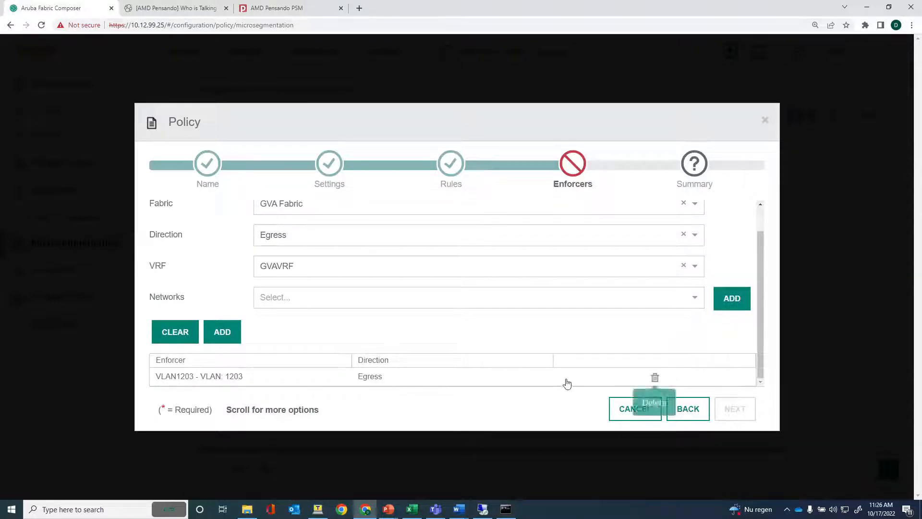
scroll(247, 207, up, 1)
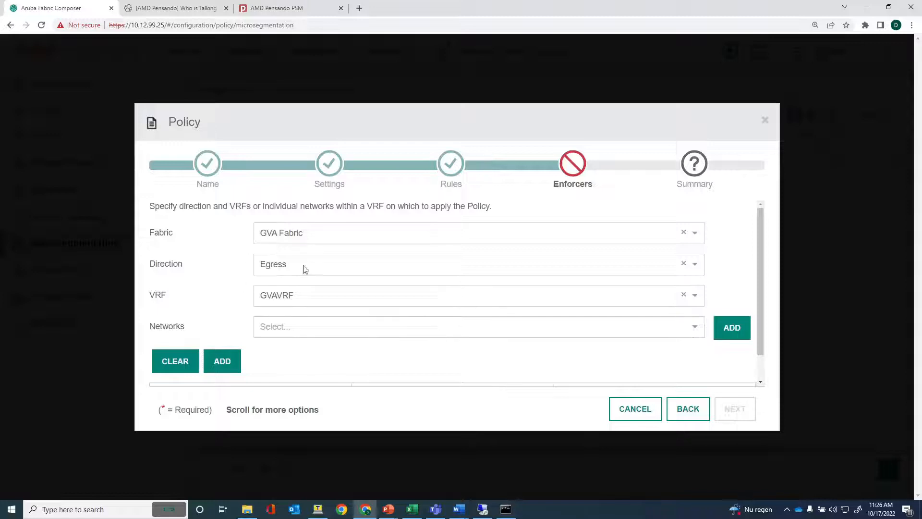
scroll(191, 278, down, 1)
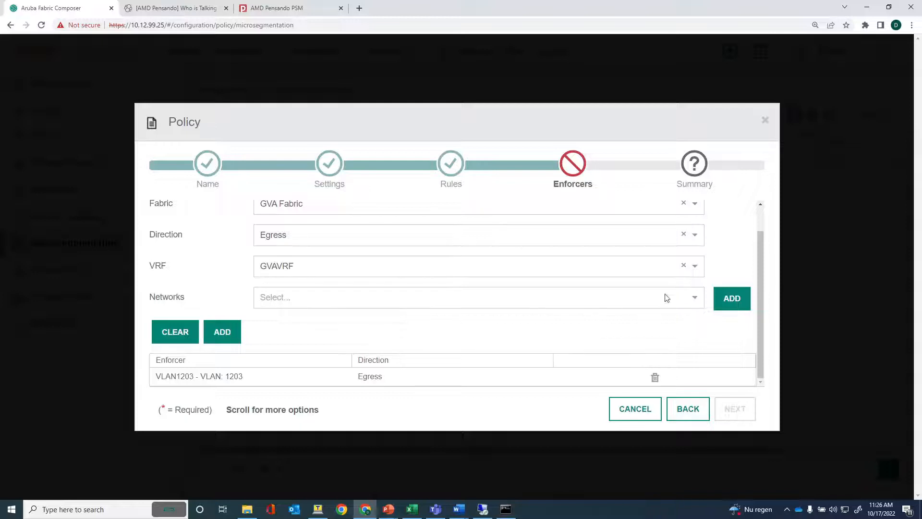
- Clear the leftover VRF, direction and fabric selections, then continue to the summary and apply the blockSSH policy
click(684, 266)
click(684, 234)
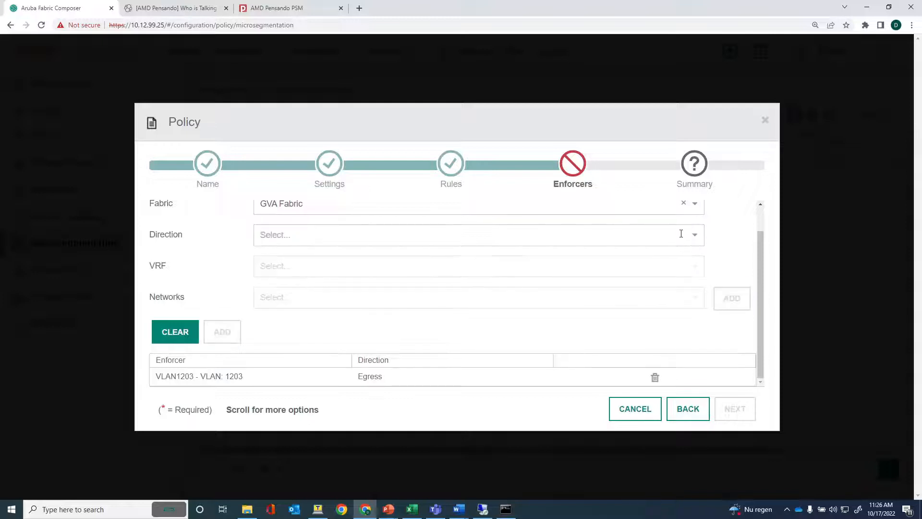
click(683, 233)
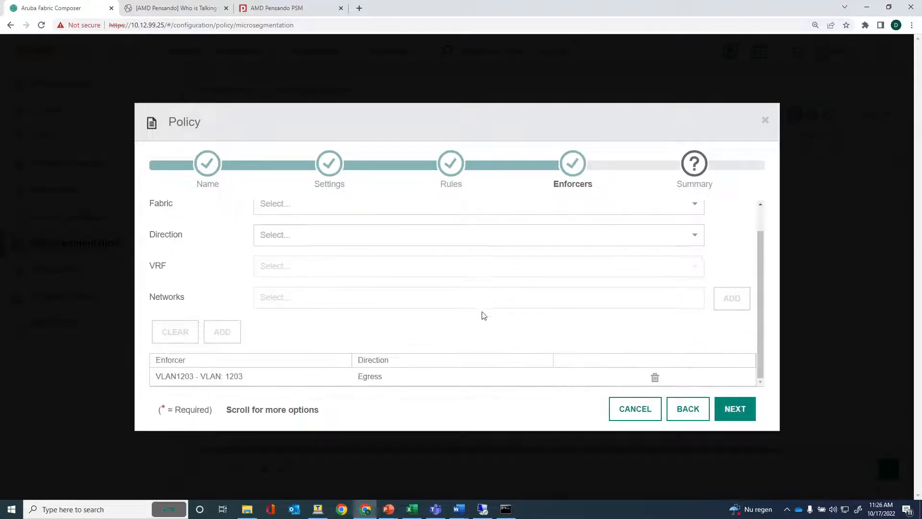
click(733, 412)
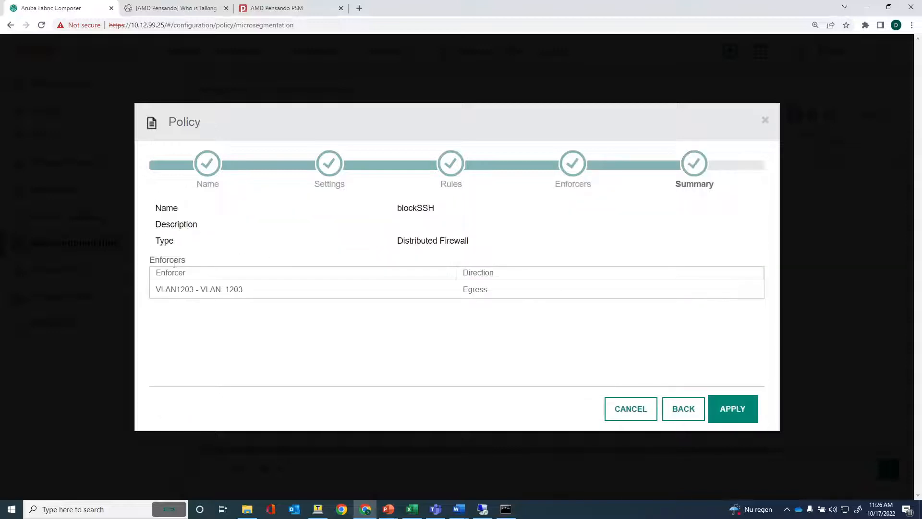
click(732, 408)
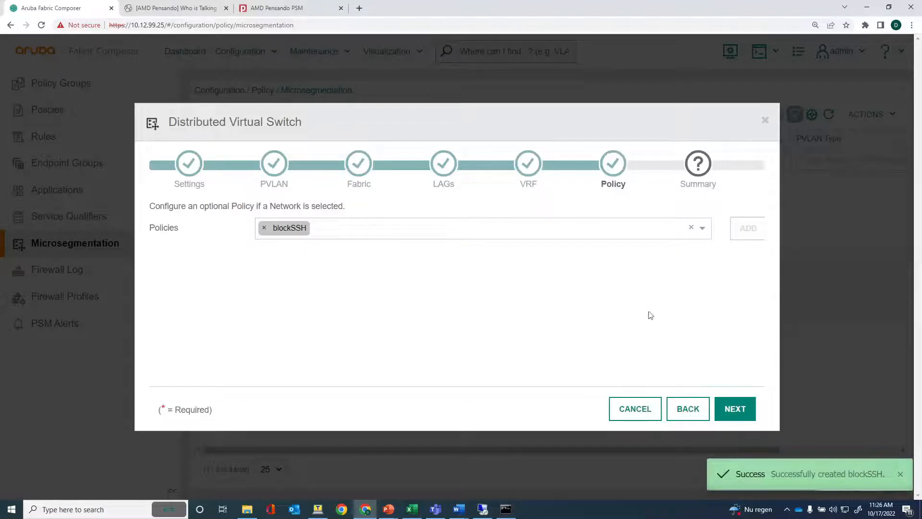
- Continue to the distributed virtual switch summary with policy blockSSH and review all of its settings
click(734, 415)
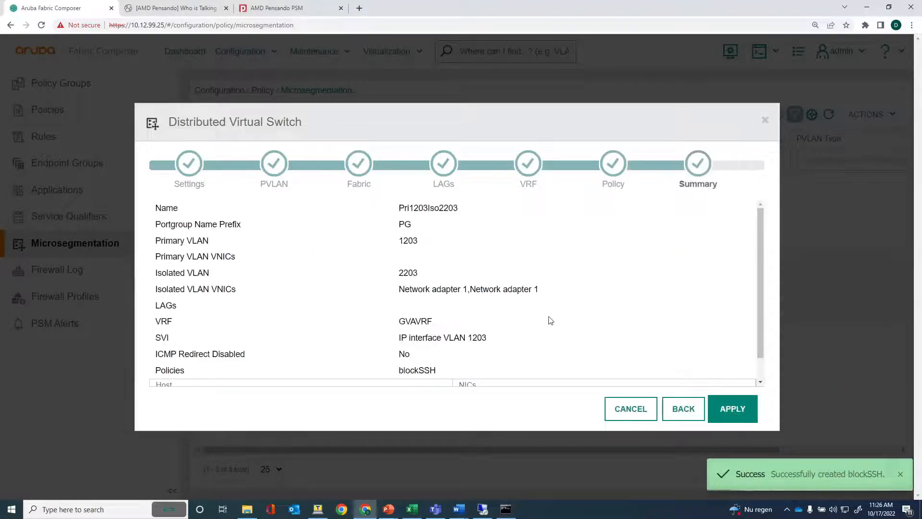
scroll(432, 283, down, 1)
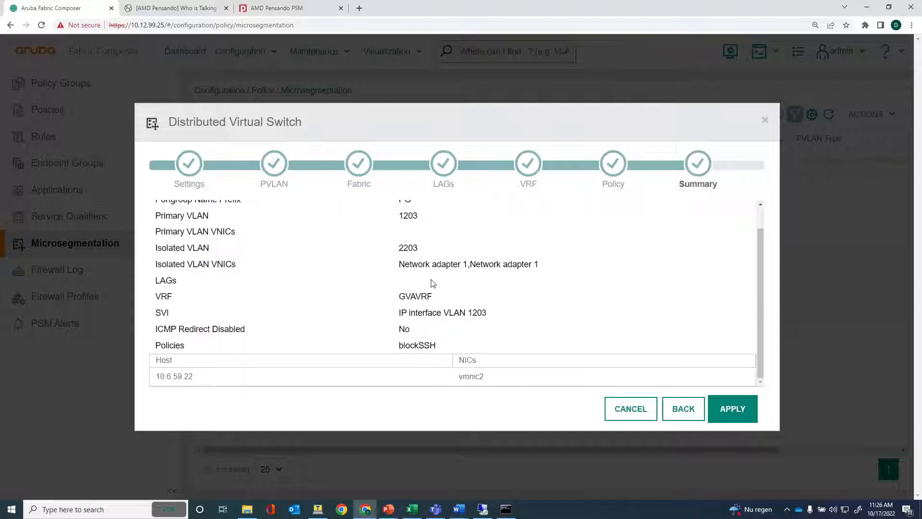
scroll(431, 283, up, 1)
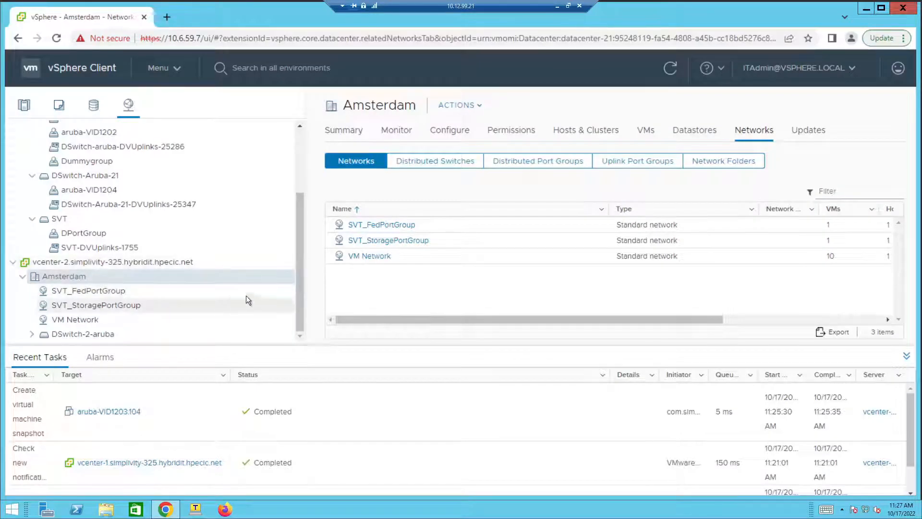
- In the vSphere Client, examine which virtual machines are attached to DummyGroup under DSwitch-2-aruba
drag(299, 295, 296, 335)
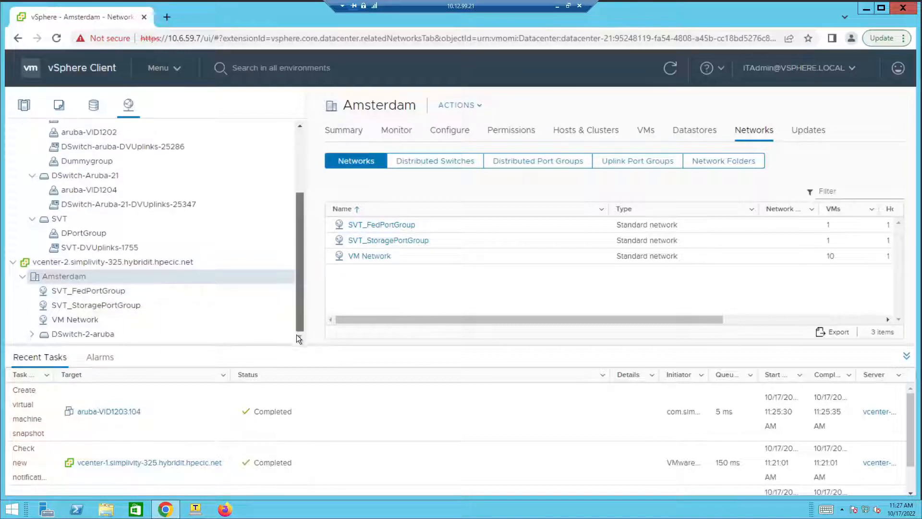
click(31, 335)
drag(301, 292, 299, 341)
click(88, 335)
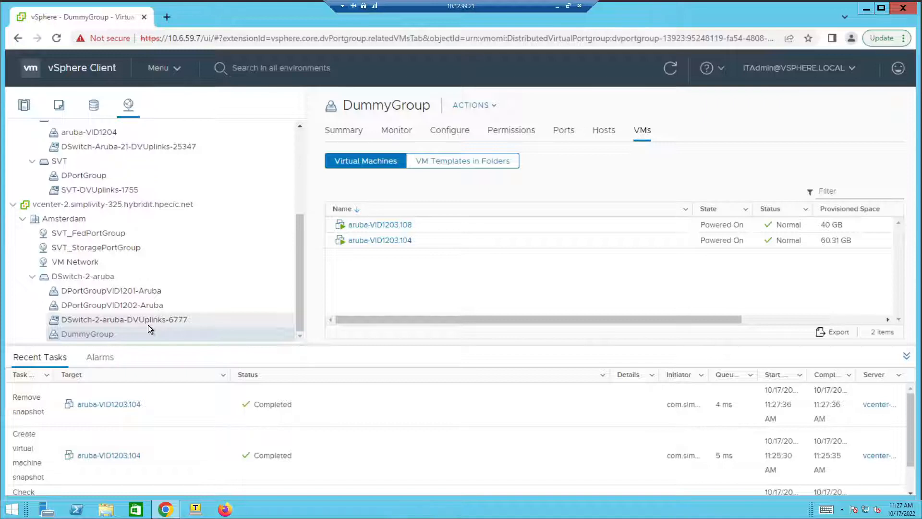
- Switch to AMD Pensando PSM and check the networks overview for the egress policy on VLAN1203
click(556, 8)
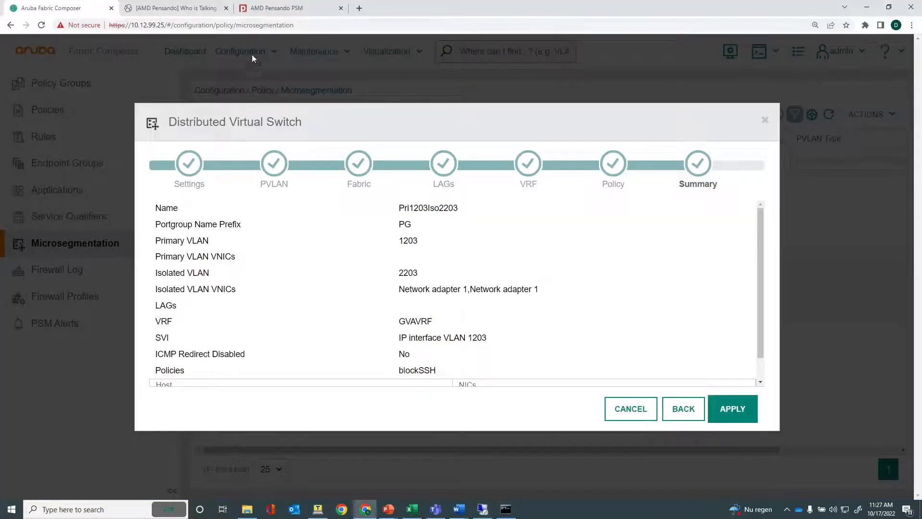
click(271, 8)
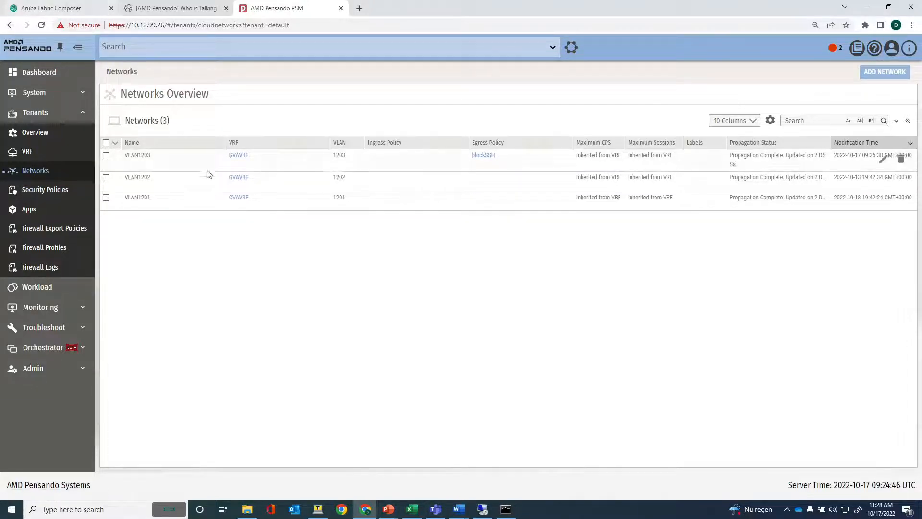
- Return to Aruba Fabric Composer, apply the Pri1203Iso2203 distributed virtual switch configuration and refresh the microsegmentation list
click(50, 10)
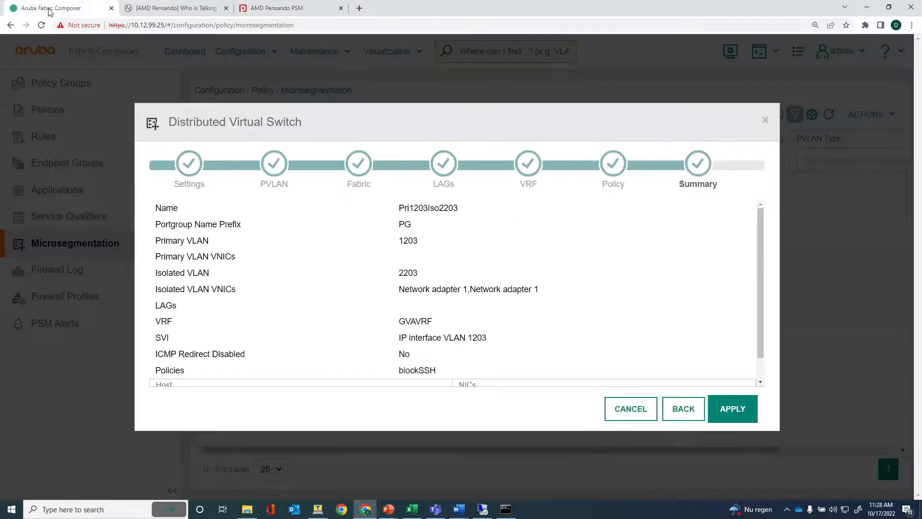
click(733, 408)
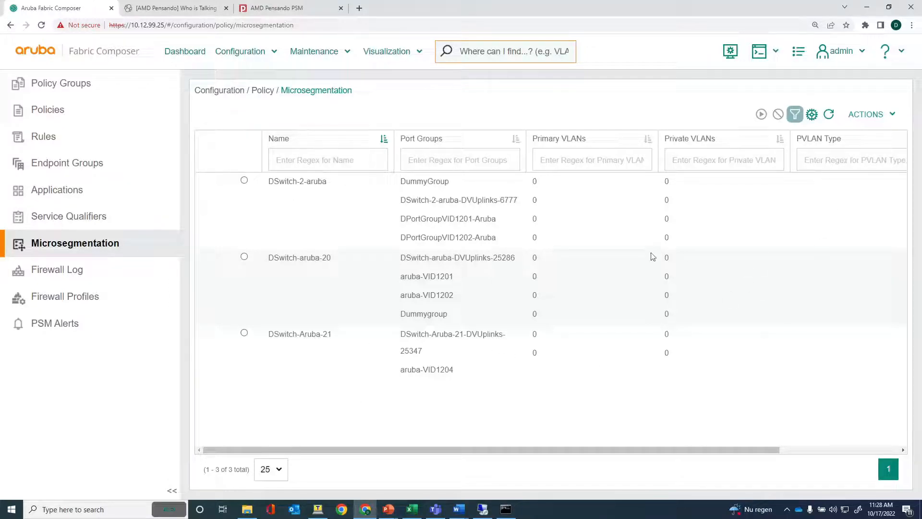
click(828, 116)
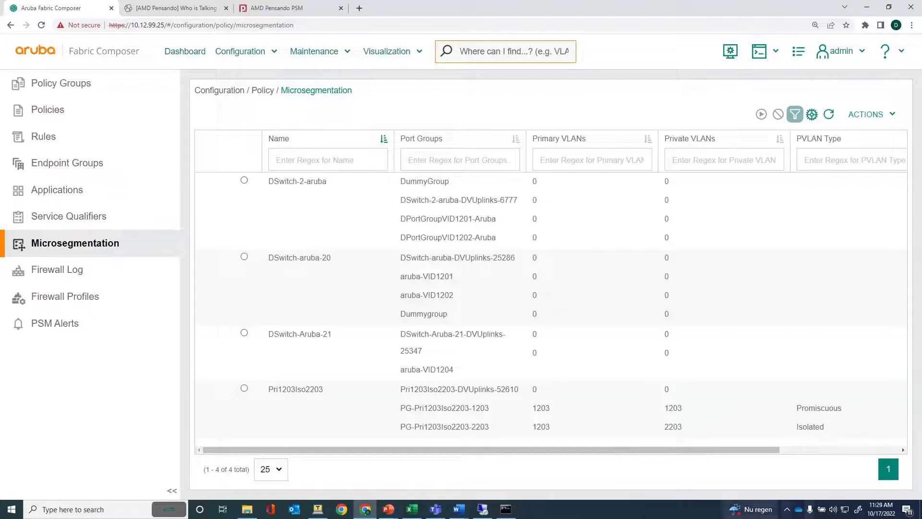
- In the vSphere Client, examine the virtual machines in port group PG-Pri1203Iso2203-2203 under the Pri1203Iso2203 switch
click(483, 510)
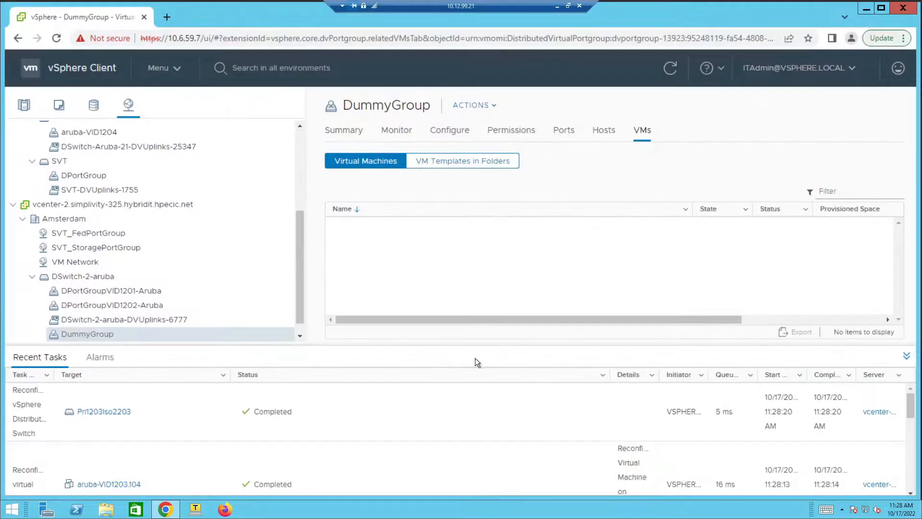
click(32, 277)
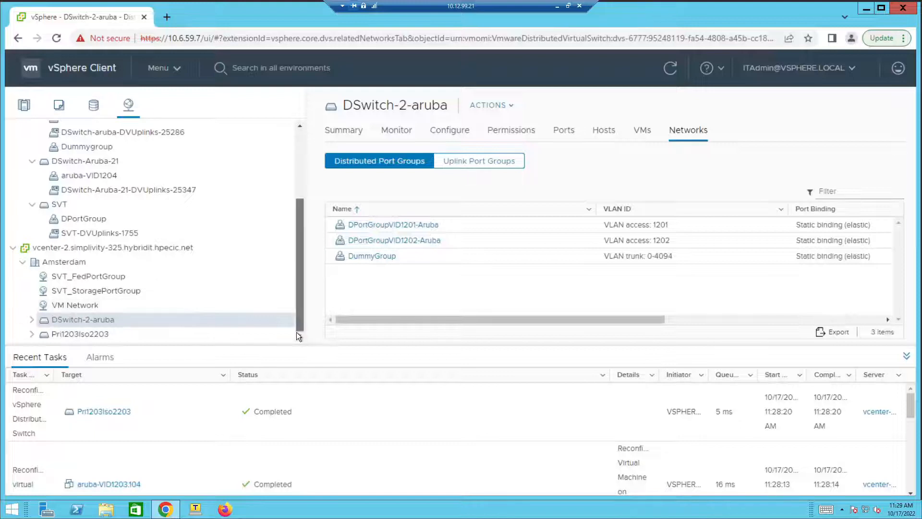
click(73, 335)
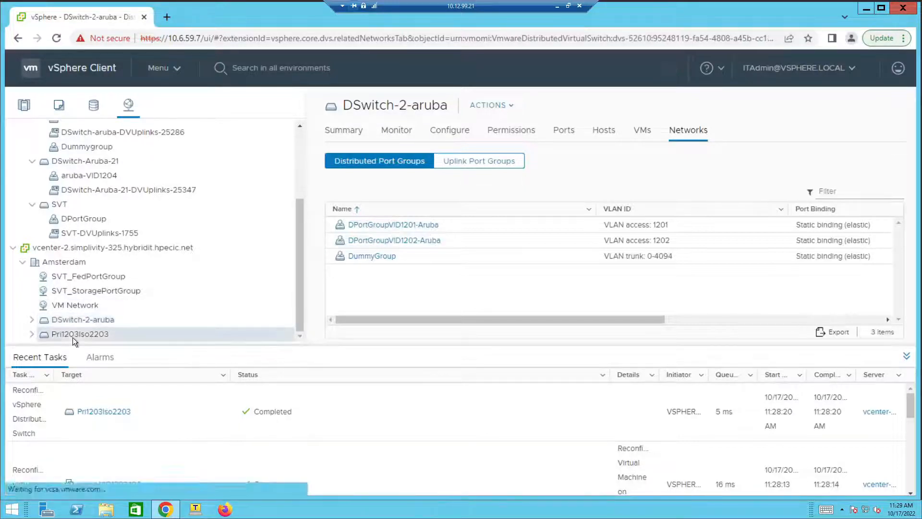
click(32, 334)
click(137, 321)
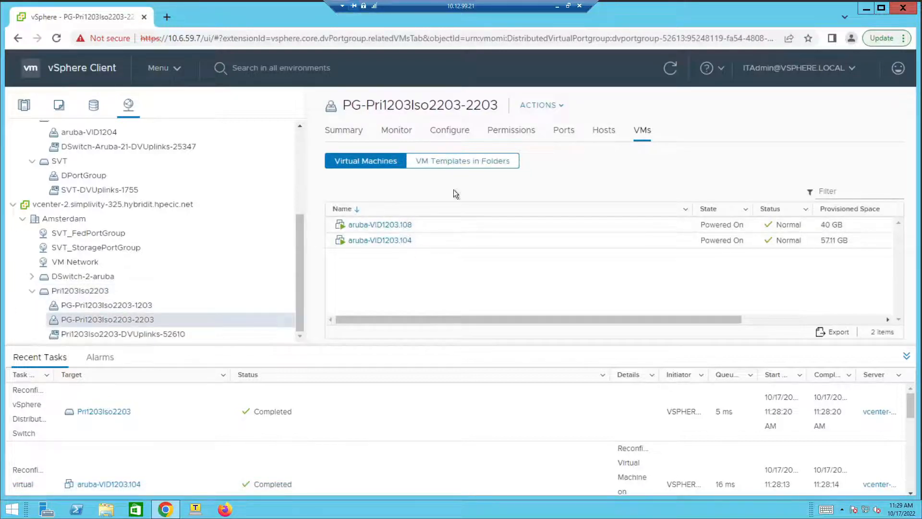
- Return to Aruba Fabric Composer and inspect the details of port 1/1/2 on aruba-10k-1 in the Hosts visualization
click(558, 6)
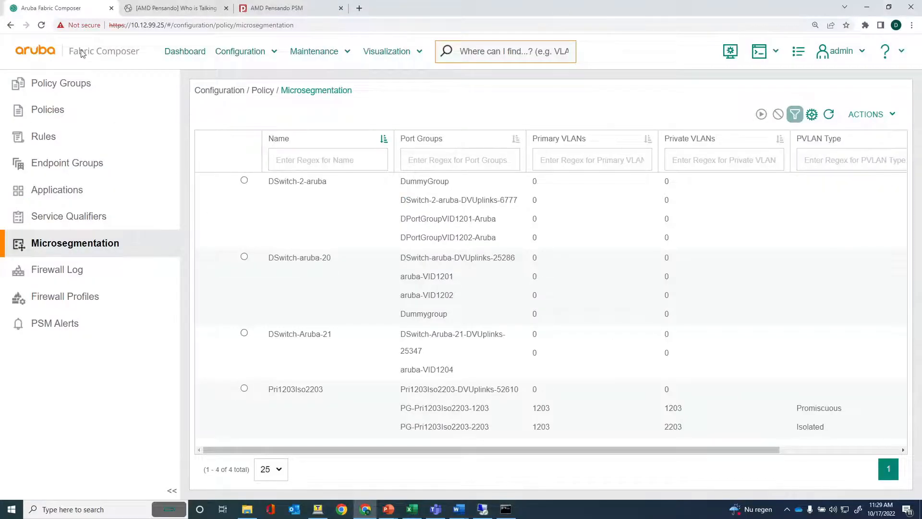
click(386, 54)
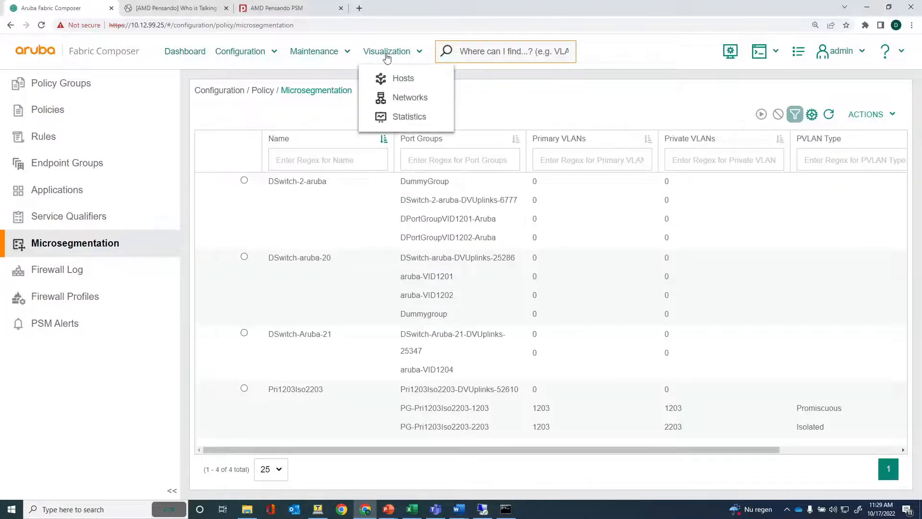
click(397, 79)
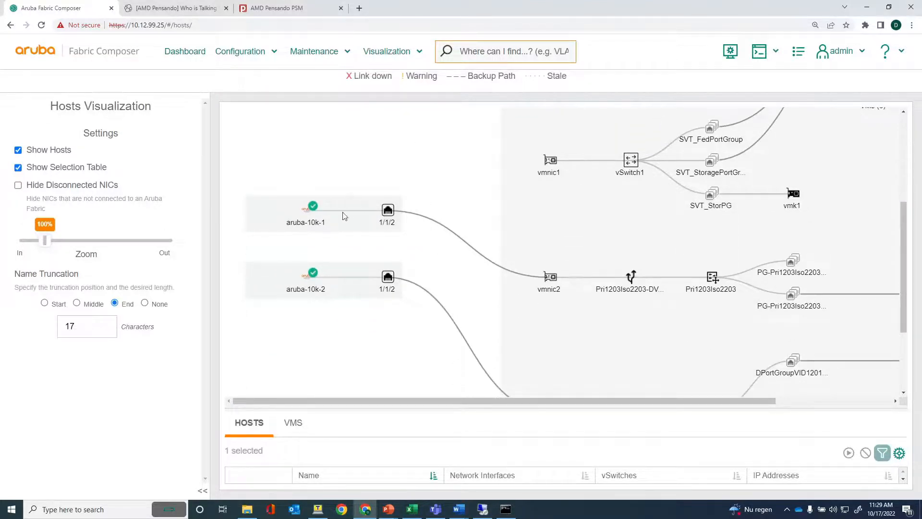
click(386, 215)
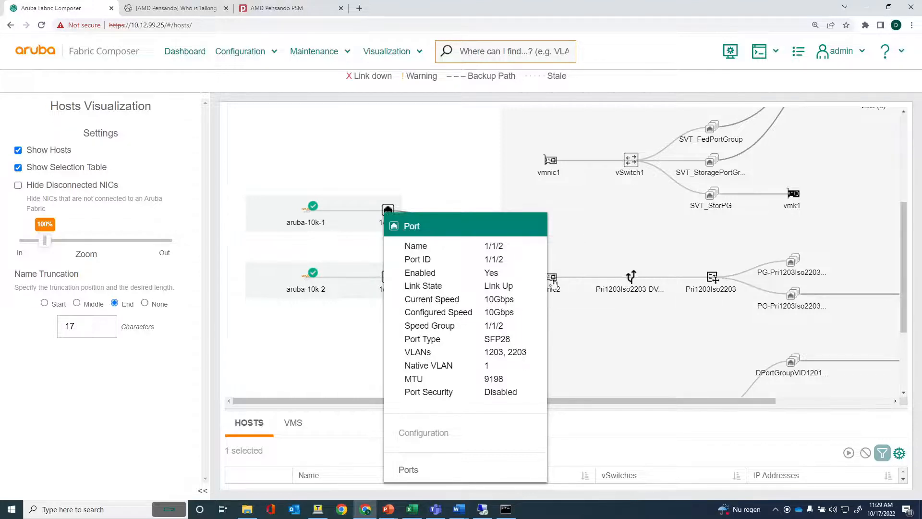
click(568, 328)
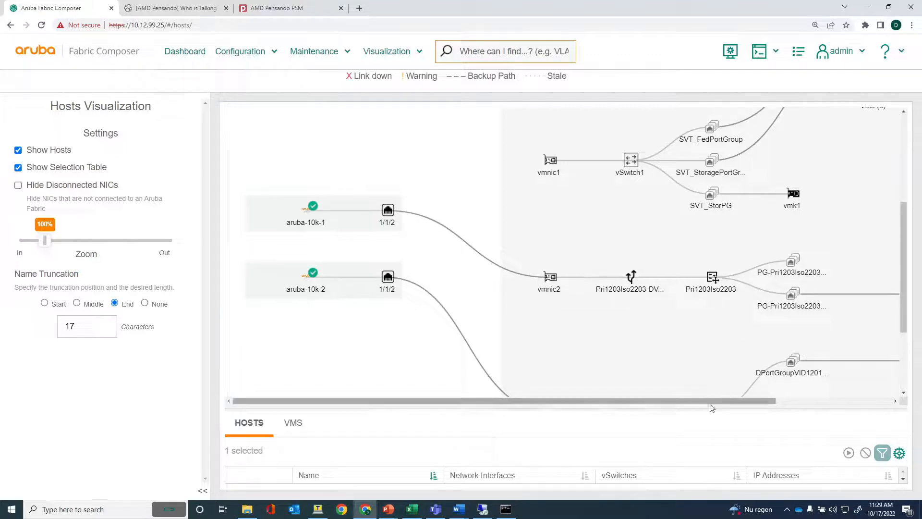
- Expand the virtual machines attached to the Pri1203Iso2203 switch's port group in the host topology
drag(711, 407, 829, 406)
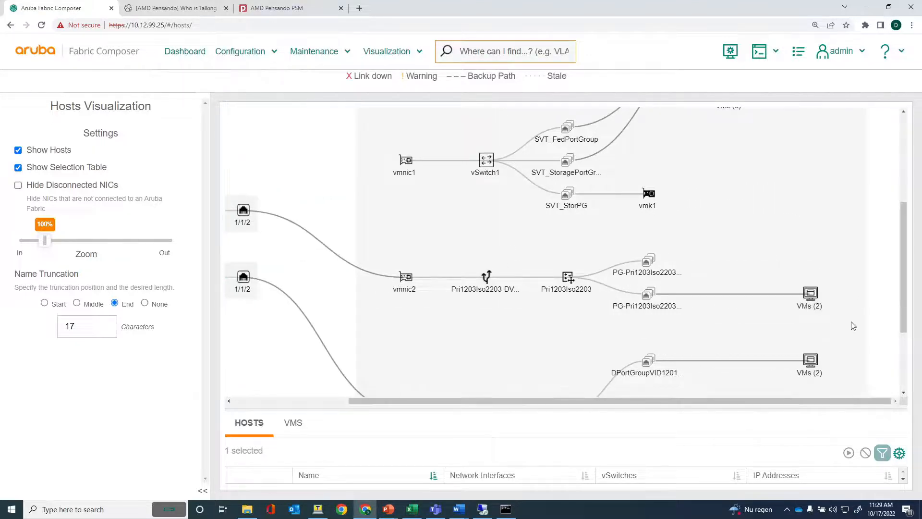
mouse_move(811, 299)
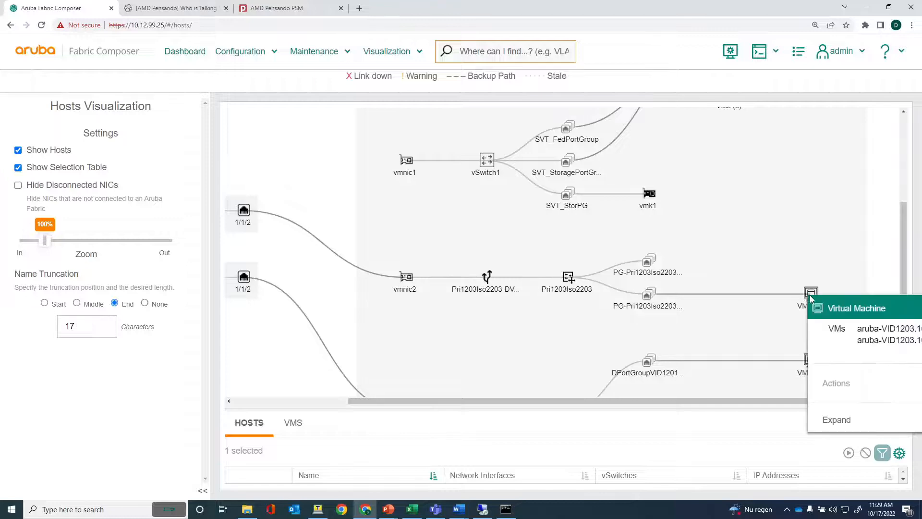
click(828, 421)
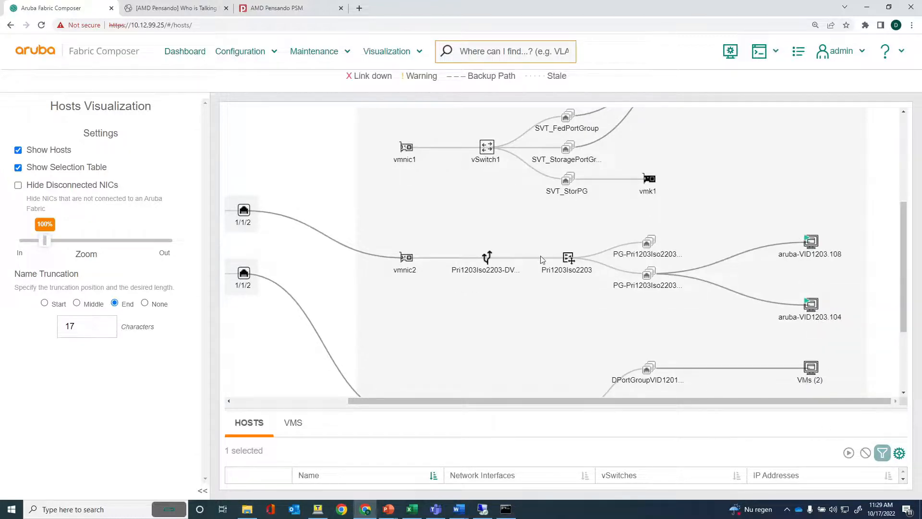
- Check the blockSSH entry in the policies list and open the PVLANs configuration
click(227, 56)
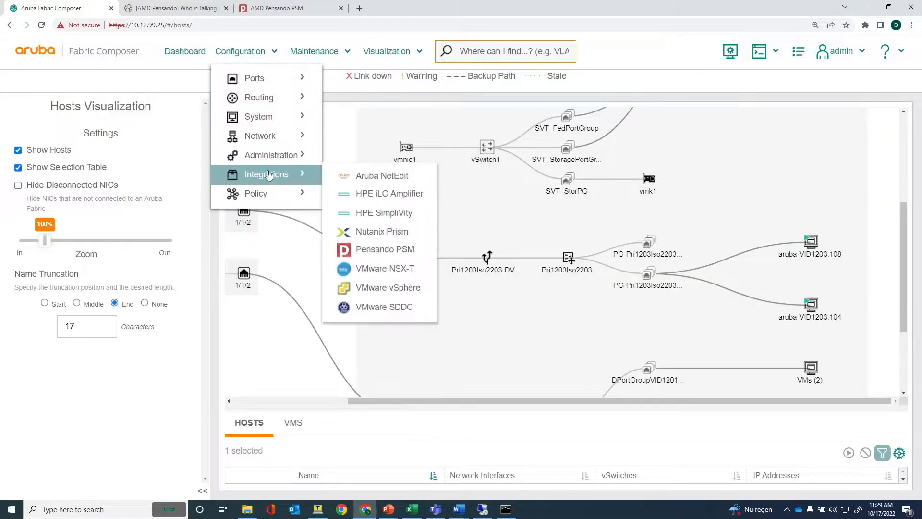
mouse_move(289, 193)
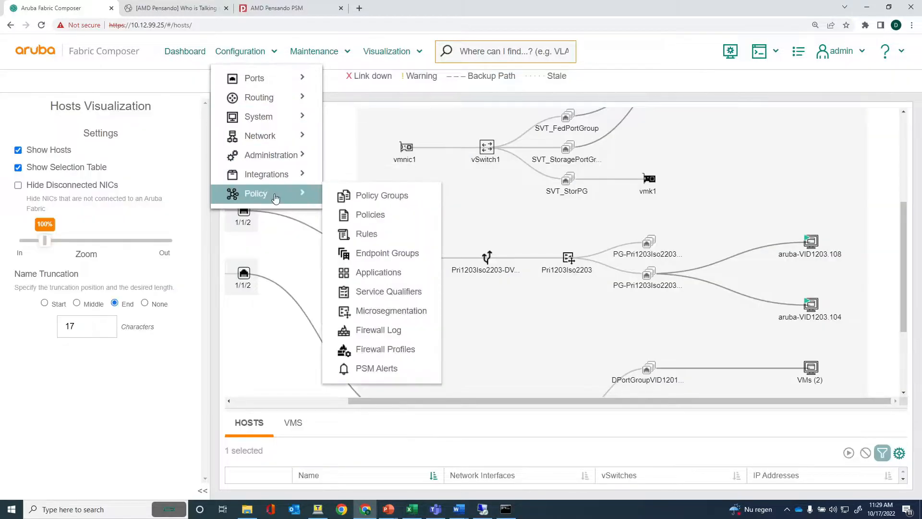
click(368, 213)
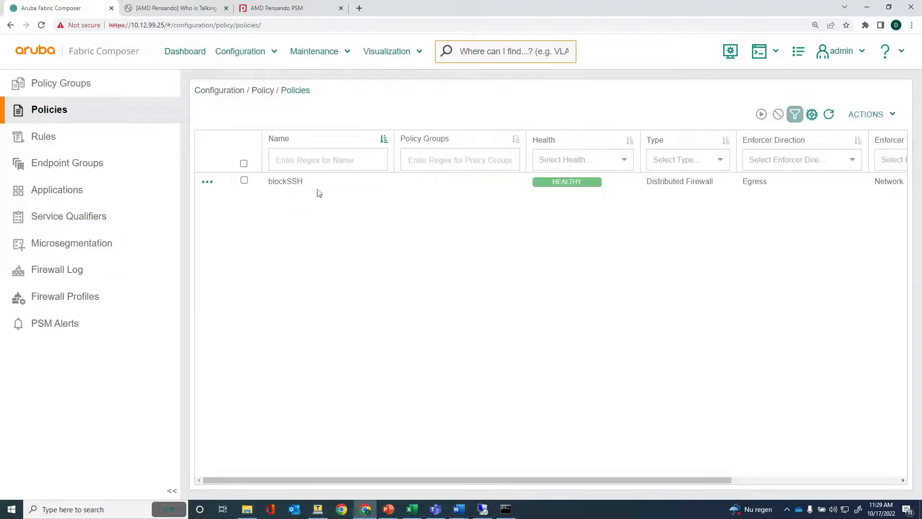
click(227, 56)
mouse_move(247, 81)
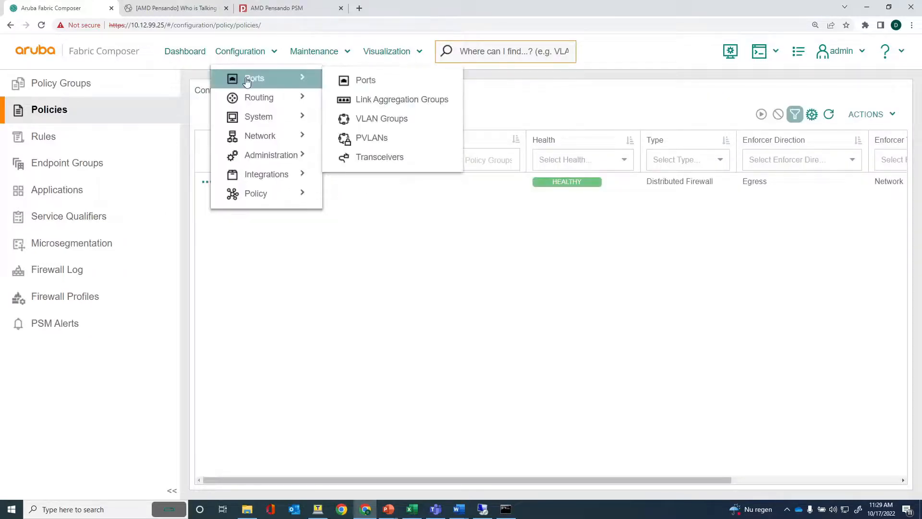
click(360, 139)
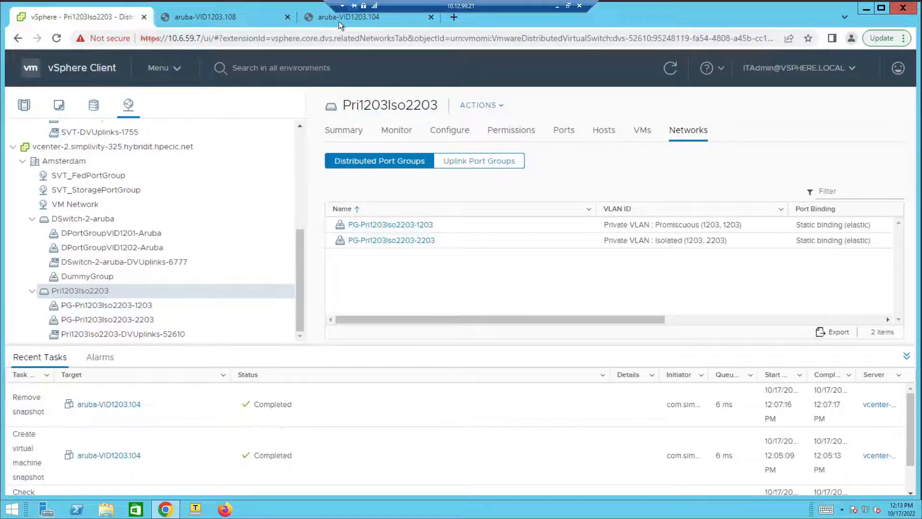
- Switch to the aruba-VID1203.104 web console, open a terminal and become root with su and the root password
click(364, 19)
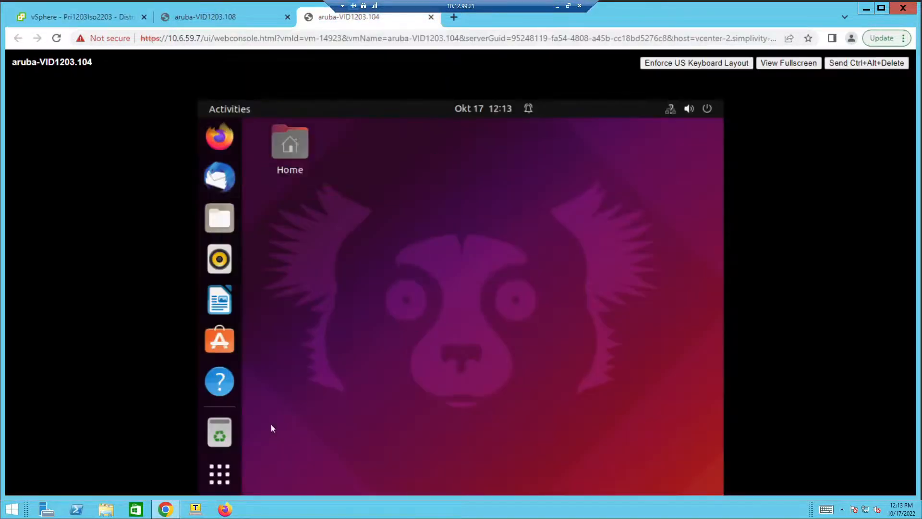
click(220, 474)
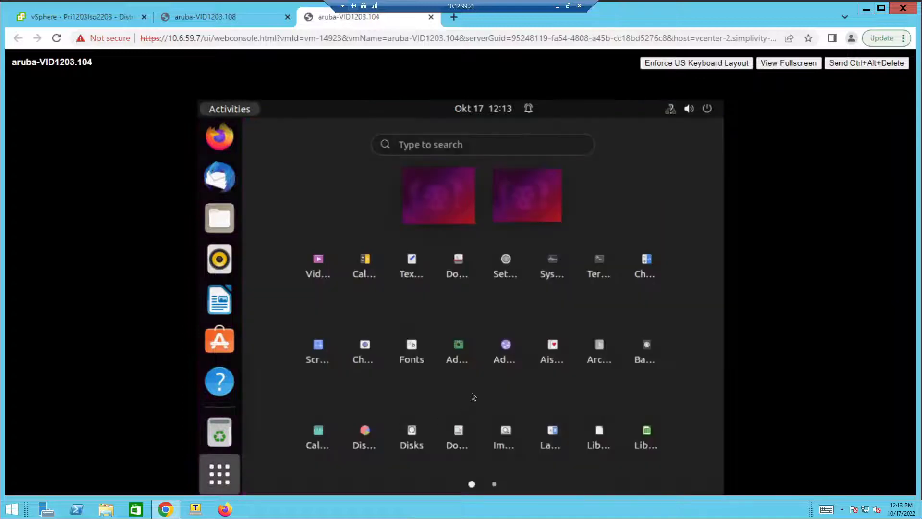
click(600, 272)
text(s)
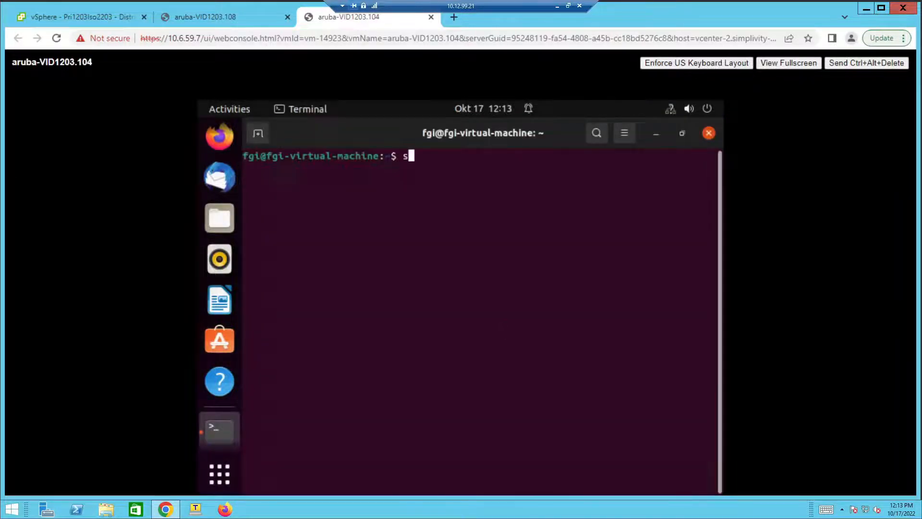
text(u)
key(Return)
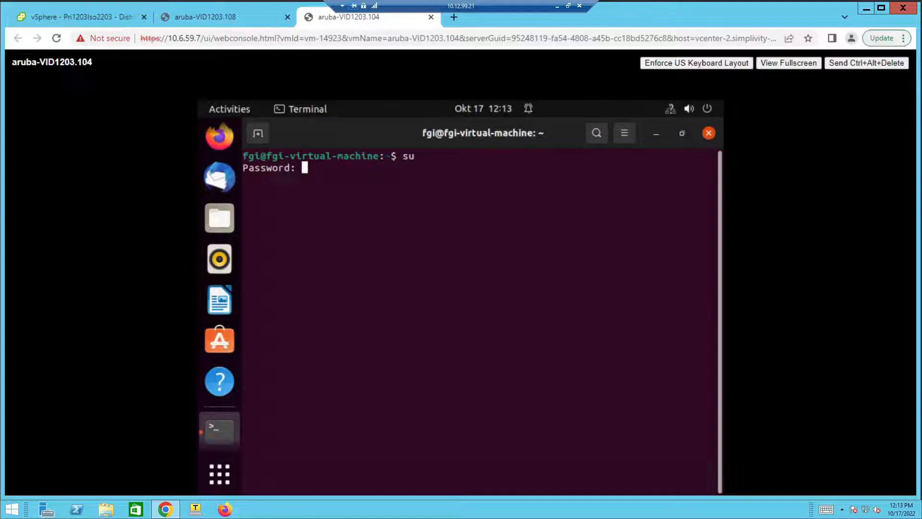
key(Return)
key(Return)
key(Return)
key(Return)
key(Return)
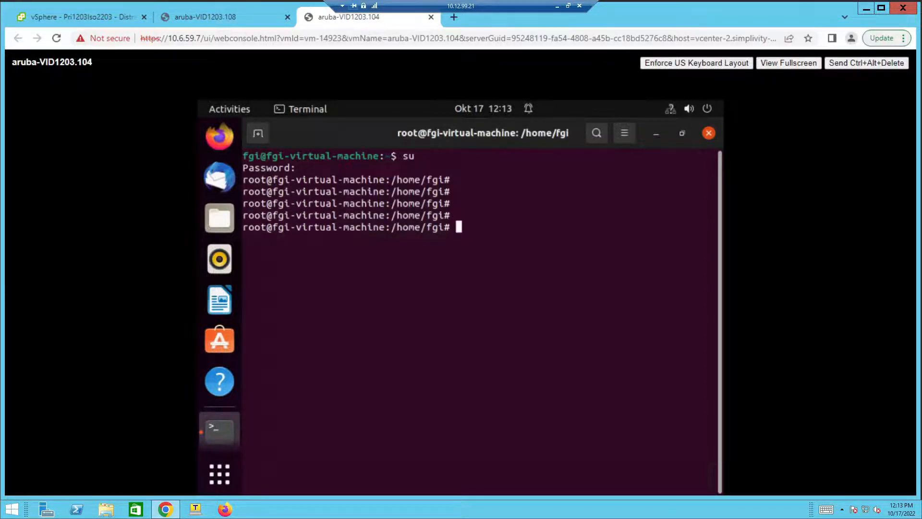
- Test connectivity by pinging 10.6.203.1 and 10.6.203.108, stopping each ping after a few replies
text(ping 10.6.203.1)
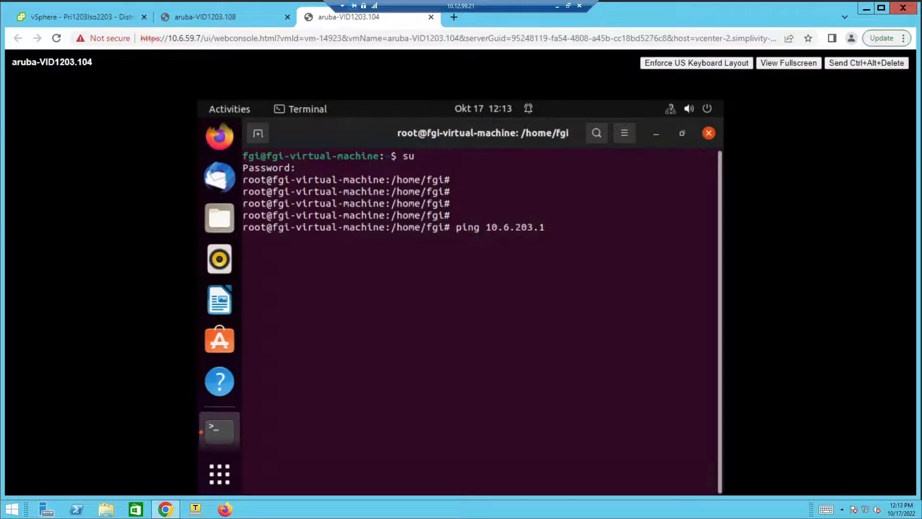
key(Return)
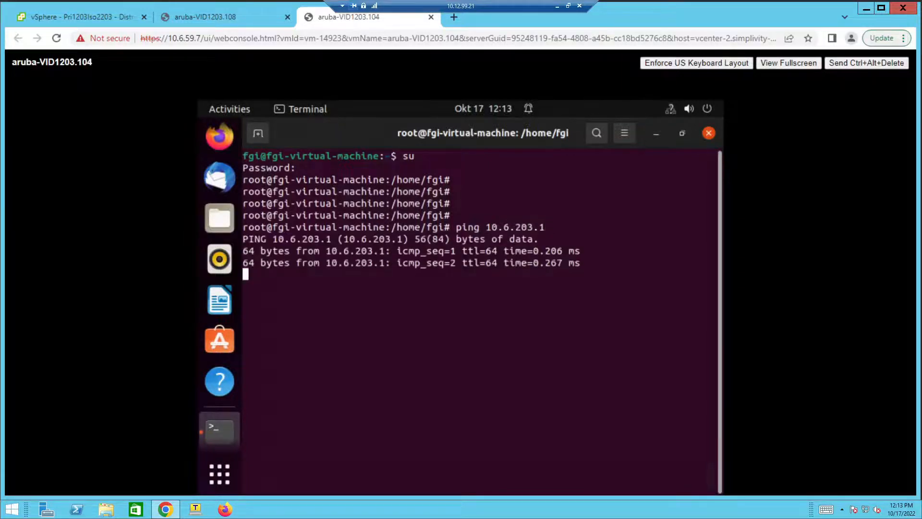
key(ctrl+c)
key(Up)
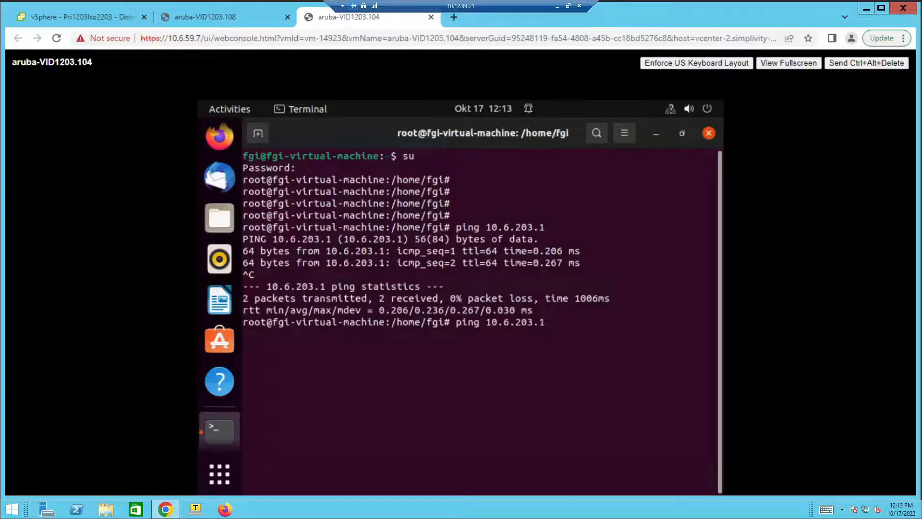
text(08)
key(Return)
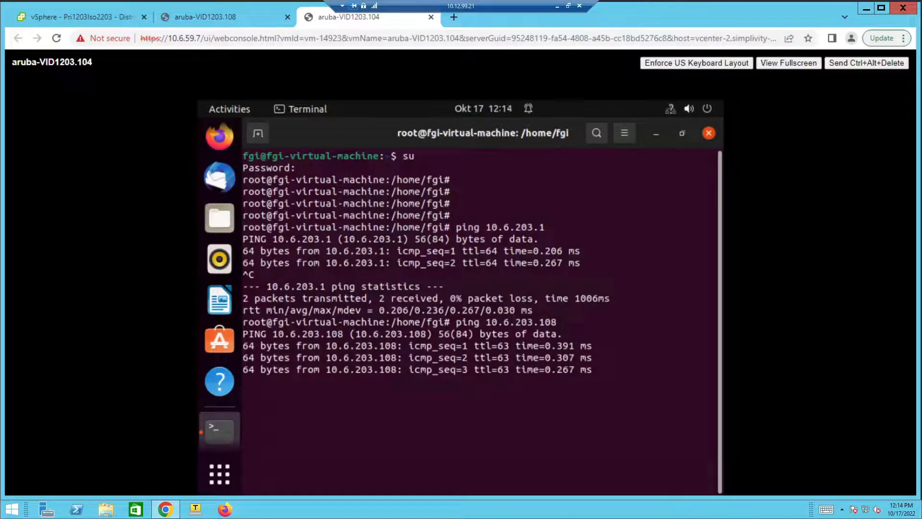
key(ctrl+c)
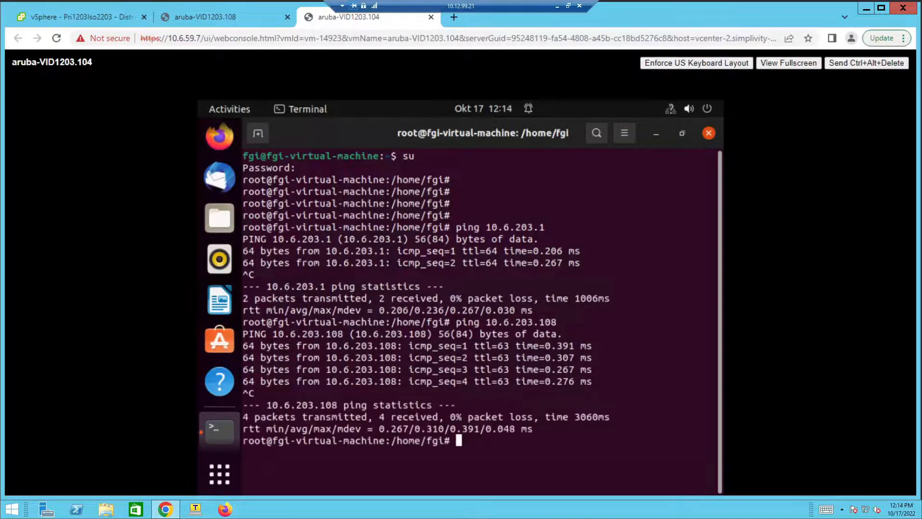
- Try to open an SSH session to 10.6.203.108 and abort the attempt
text(ssh fgi@10.6.203.10)
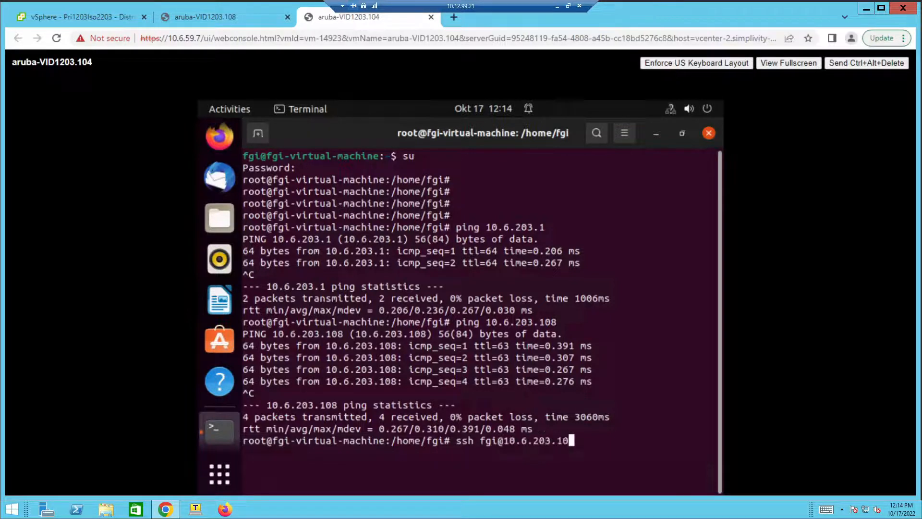
text(8)
key(Return)
key(ctrl+c)
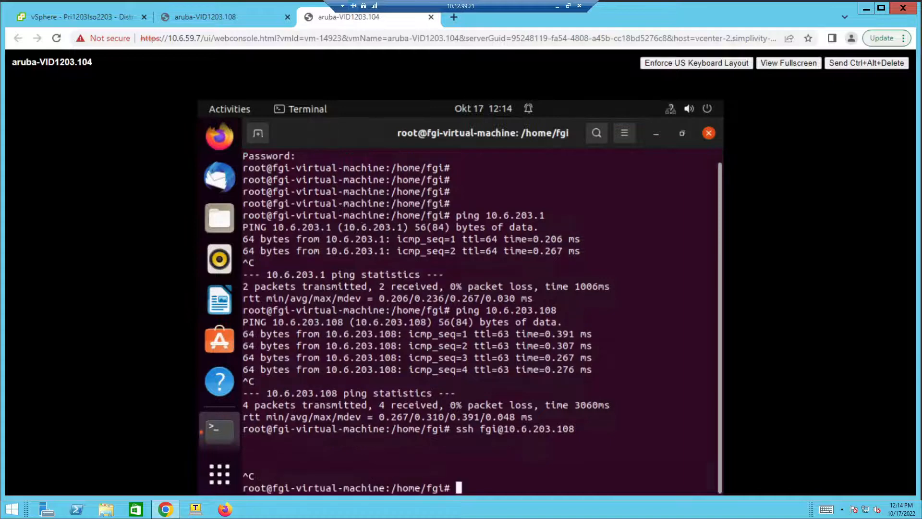
- Switch to AMD Pensando PSM and save network VLAN1203 without an egress security policy
click(557, 6)
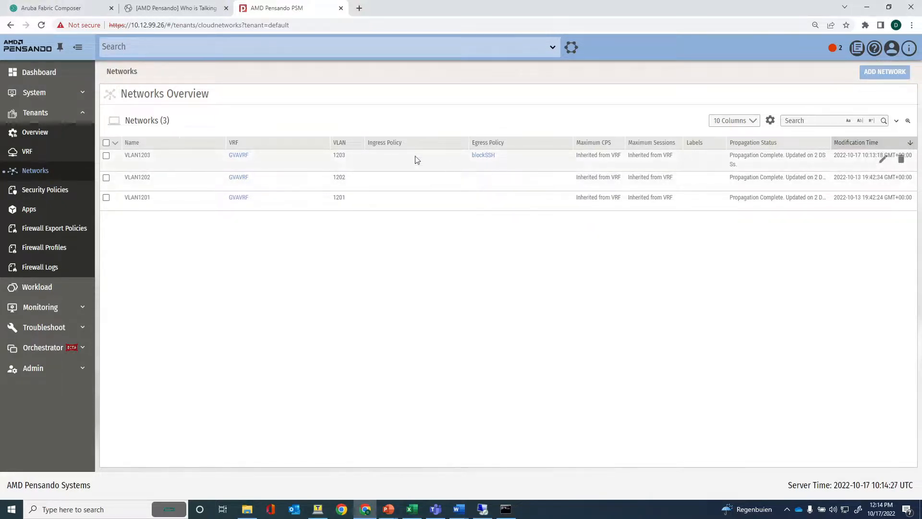
click(882, 158)
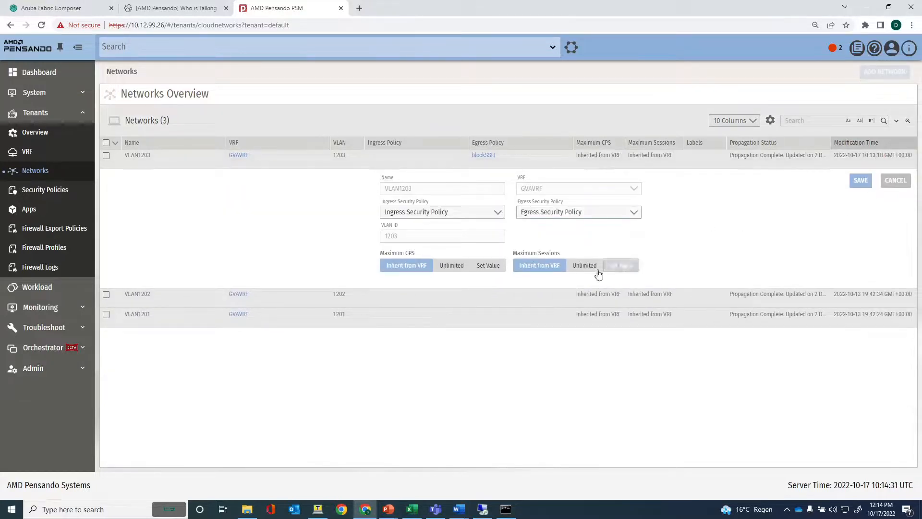
click(855, 182)
click(558, 295)
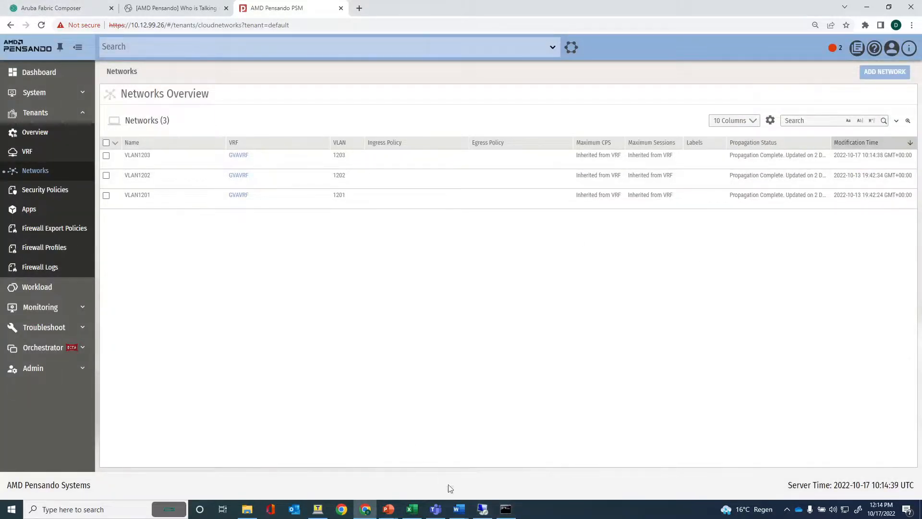
- Return to the aruba-VID1203.104 console and start the SSH connection to 10.6.203.108 again
mouse_move(482, 515)
click(483, 468)
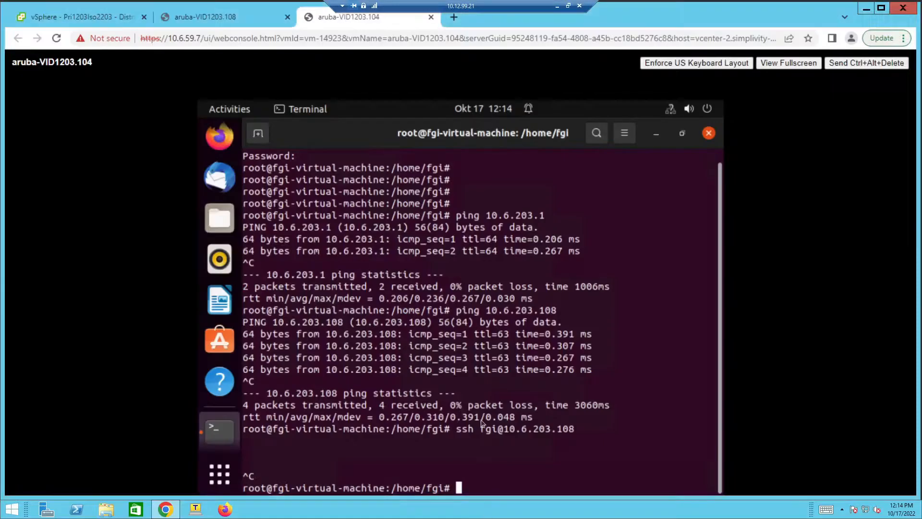
key(Return)
key(Return)
key(Return)
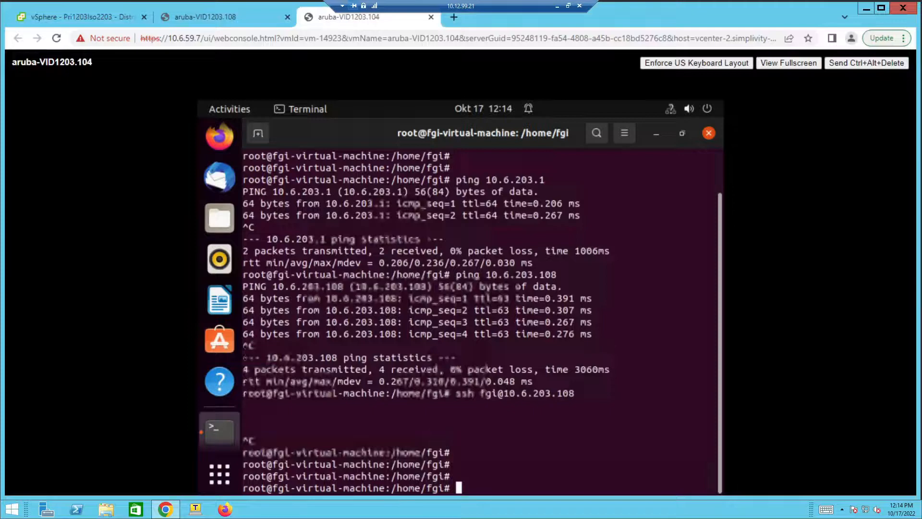
key(Return)
key(Up)
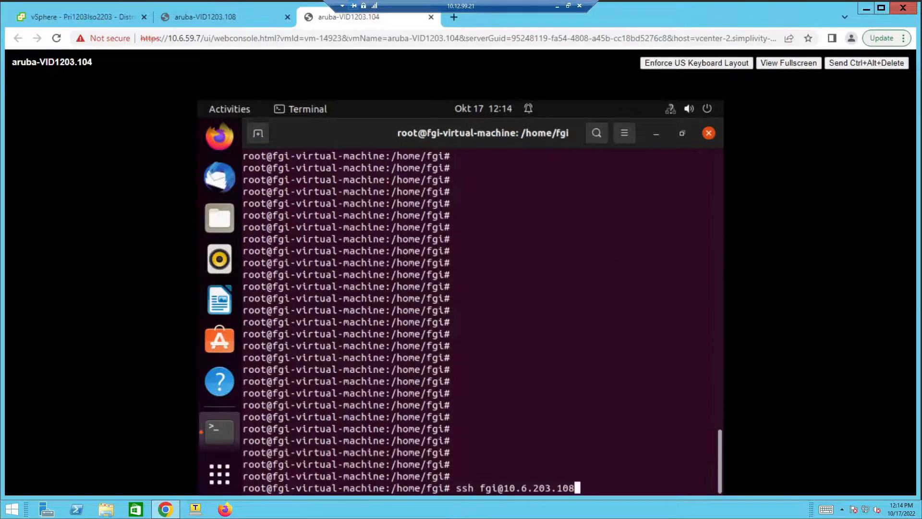
key(Return)
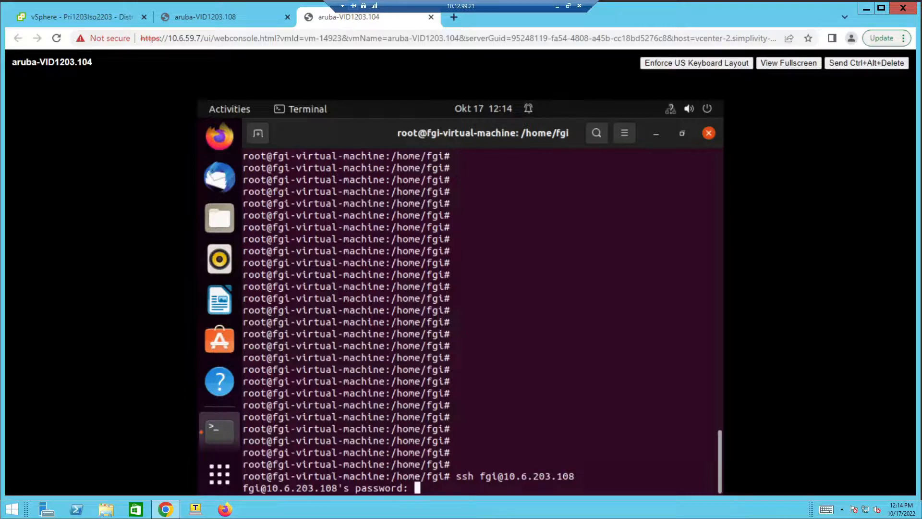
- Enter the account password for 10.6.203.108, repeating the entry until logged in over SSH
key(Return)
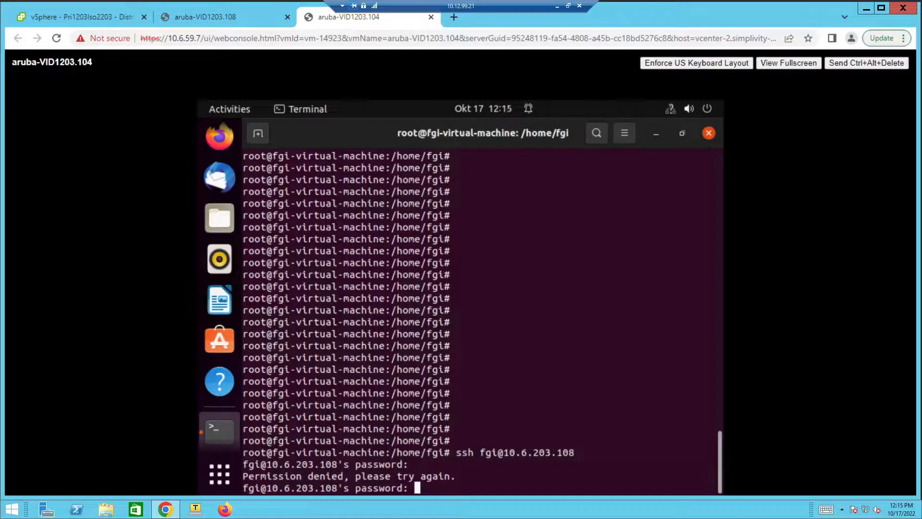
key(Return)
key(Return)
key(Return)
key(Return)
key(Return)
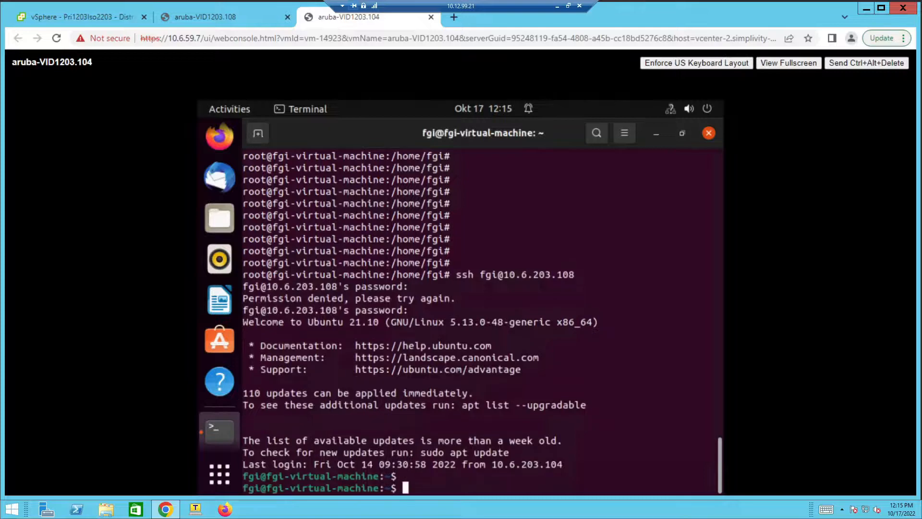
- Run ip add on the remote machine to check its network addresses and exit the SSH session
text(ip add)
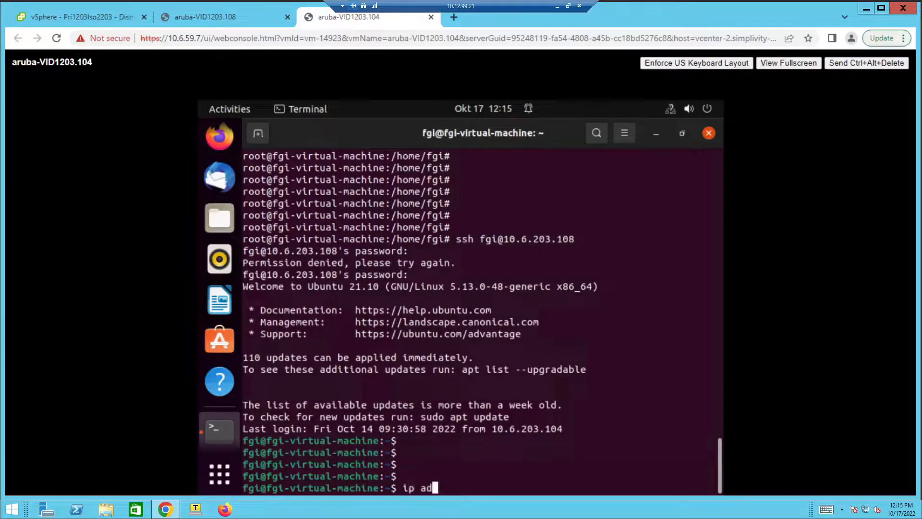
key(Return)
text(exit)
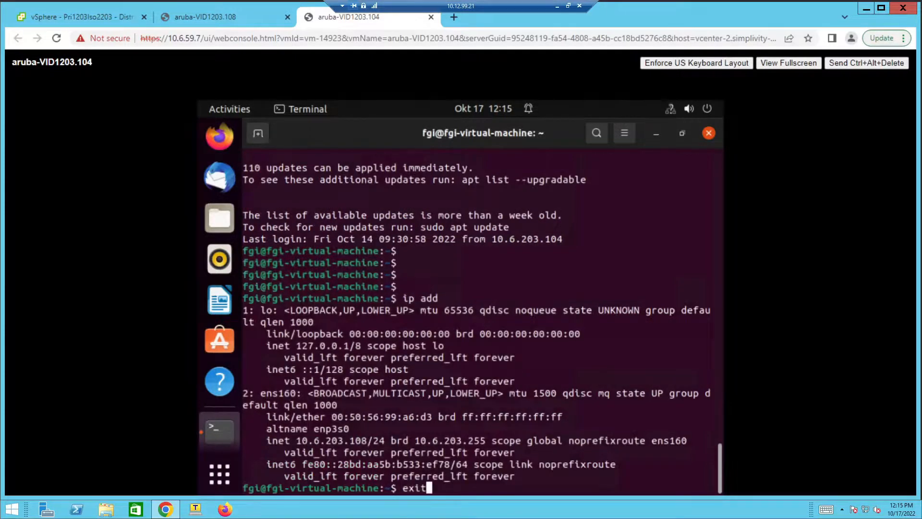
key(Return)
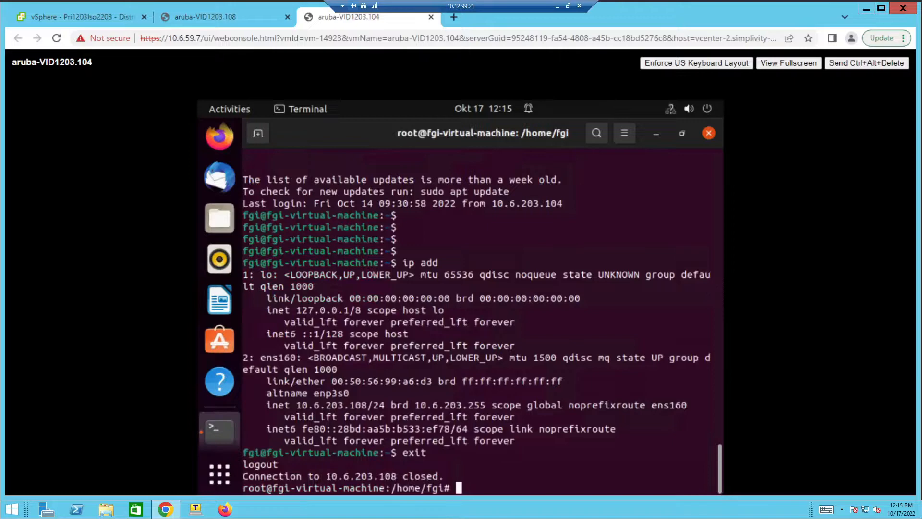